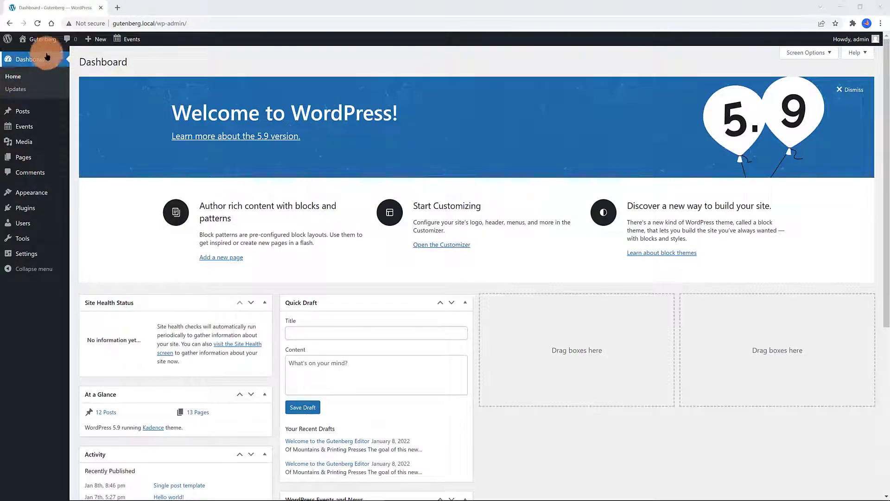
View the site's Yosemite camp front page.
mouse_move(41, 39)
click(35, 58)
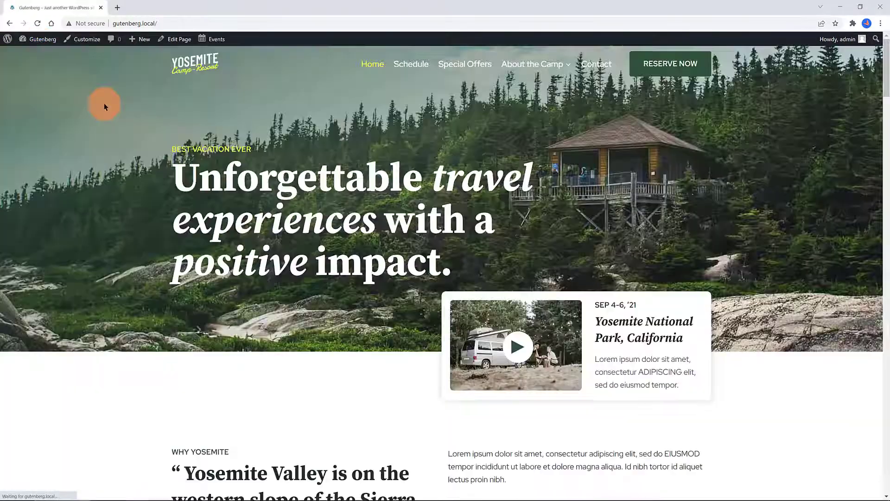
scroll(342, 166, down, 4)
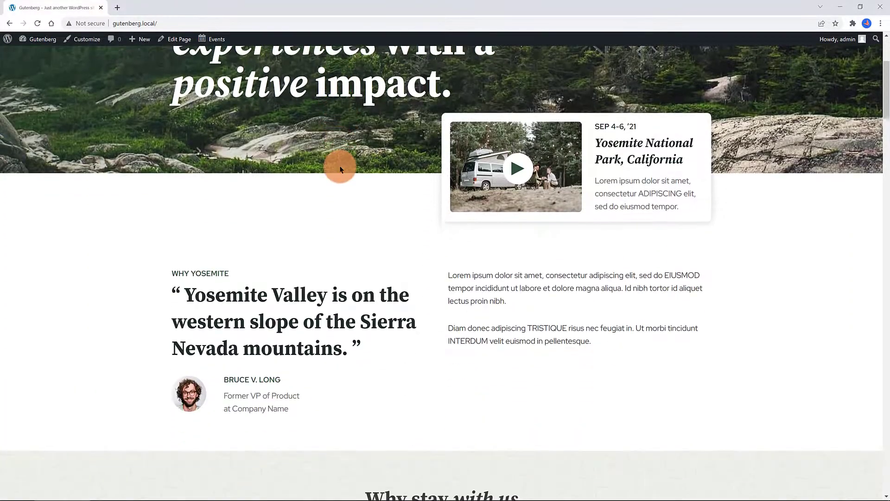
scroll(342, 166, up, 4)
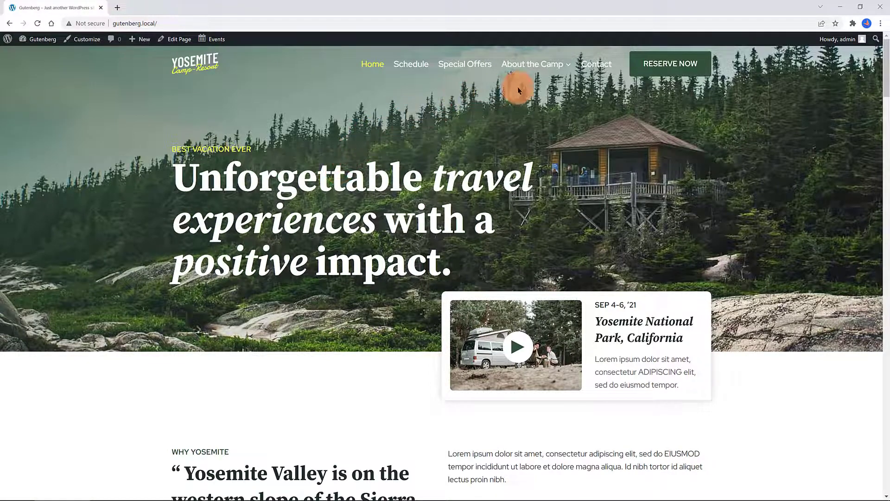
Open the public events calendar and switch it to month view.
mouse_move(218, 38)
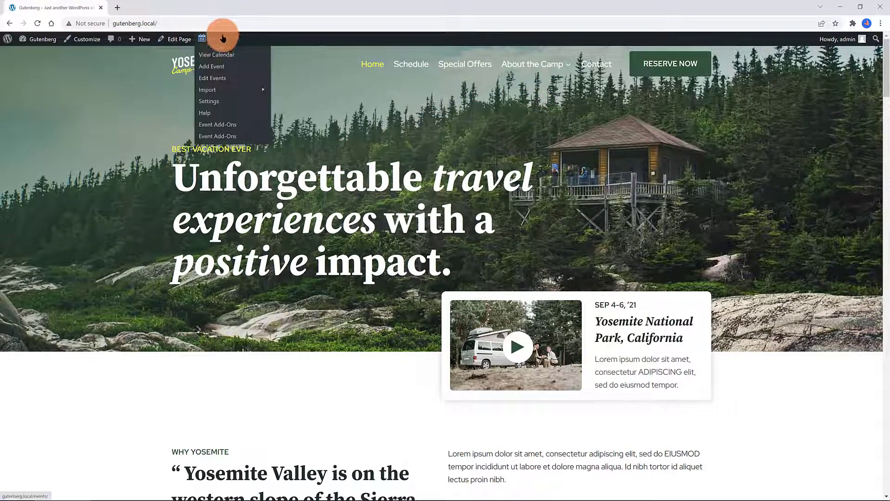
click(219, 55)
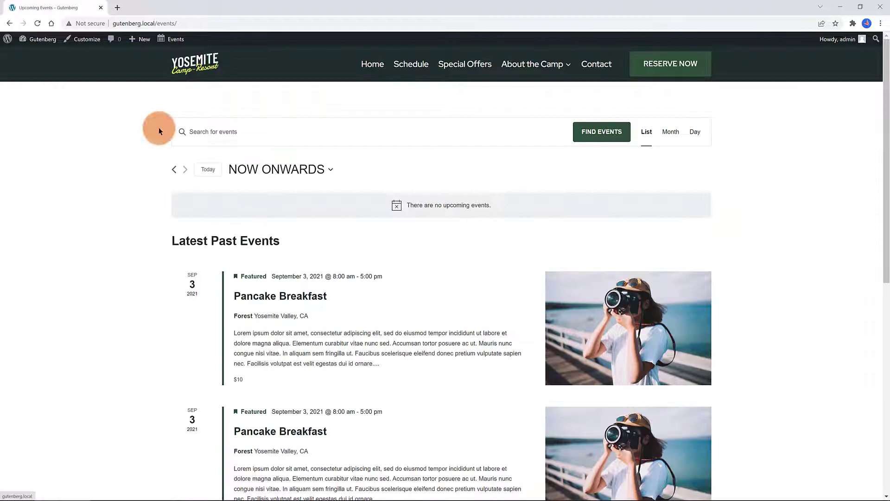
scroll(124, 199, down, 4)
scroll(124, 194, down, 4)
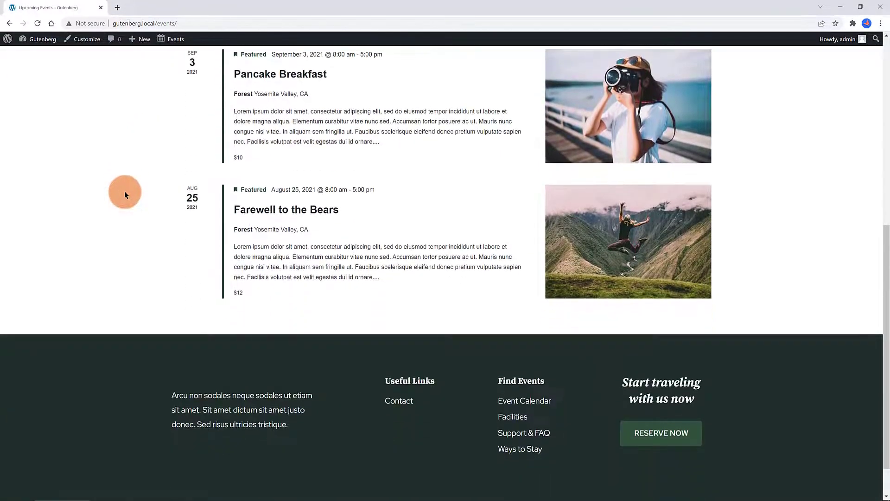
scroll(124, 191, up, 7)
scroll(125, 191, up, 2)
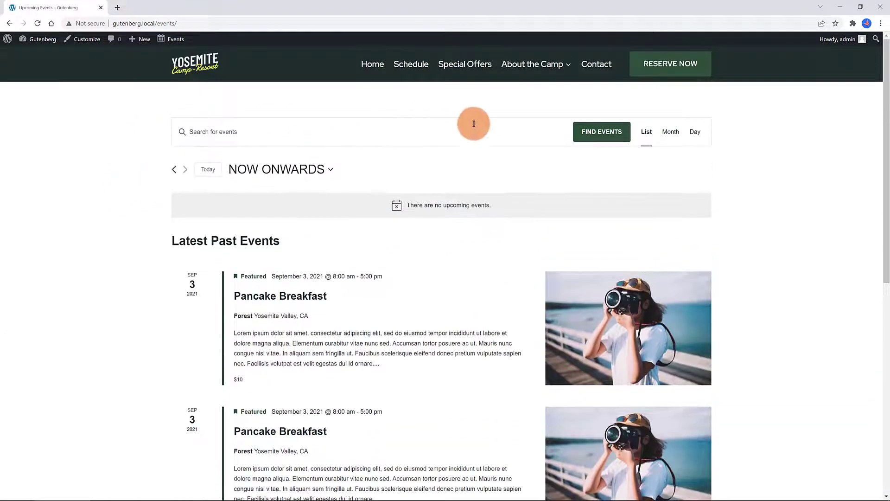
click(668, 135)
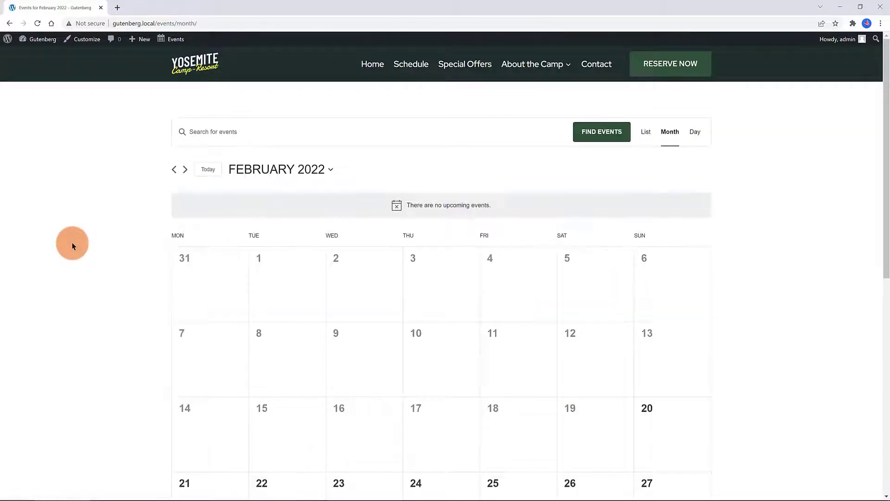
scroll(70, 232, down, 4)
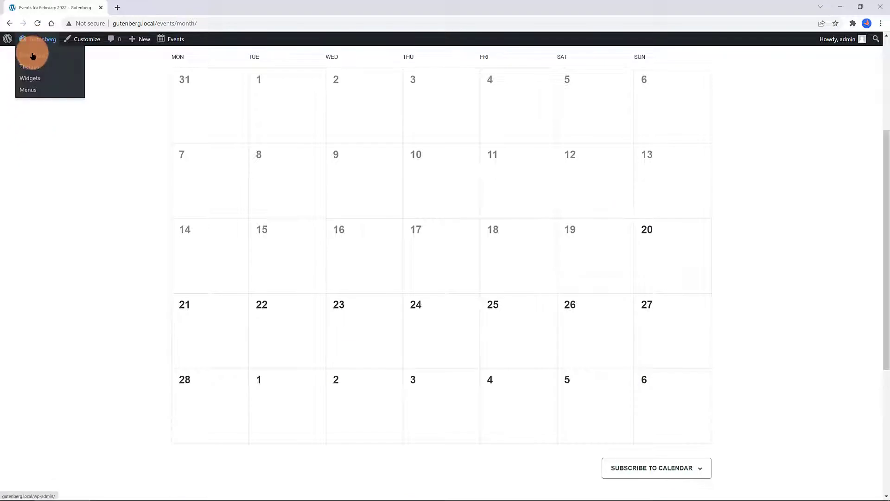
From the admin events list, view the Rainbow Magic Scratch Art event page.
click(27, 50)
mouse_move(19, 125)
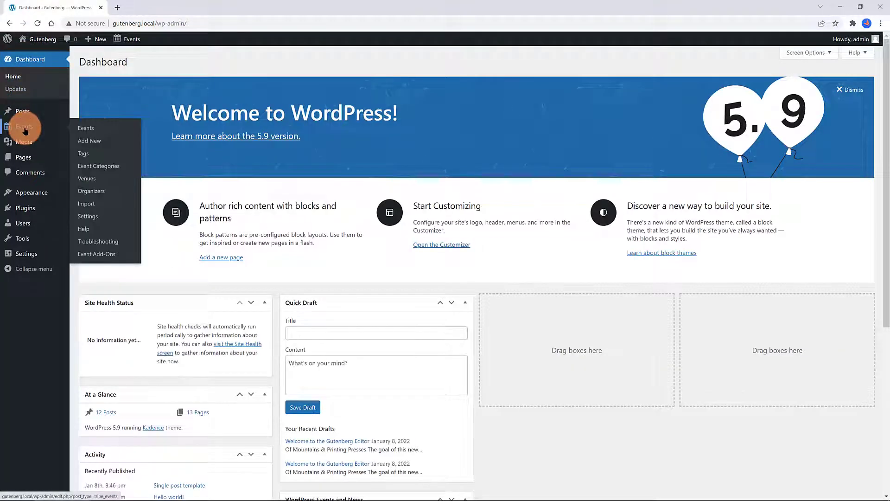
click(82, 129)
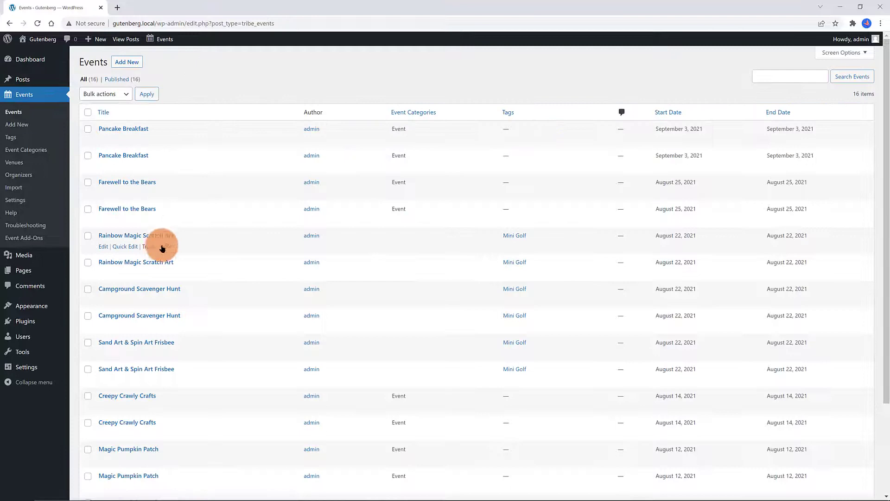
click(164, 247)
scroll(185, 241, down, 7)
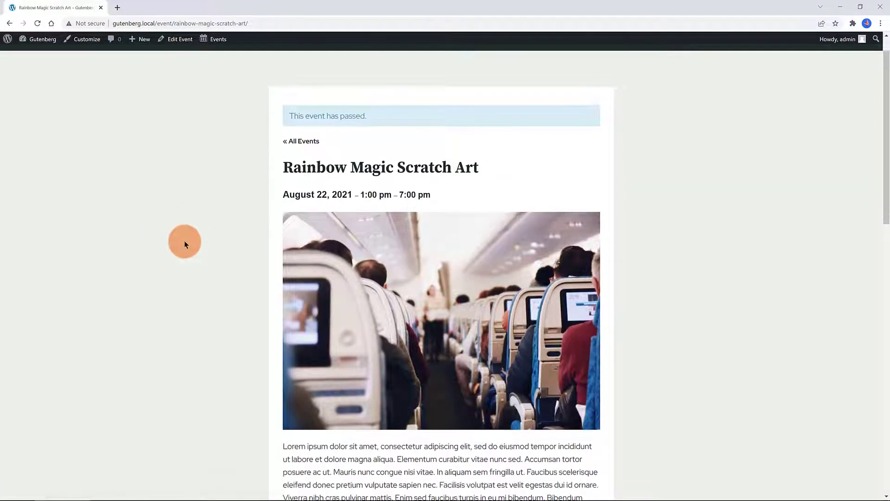
scroll(184, 239, down, 6)
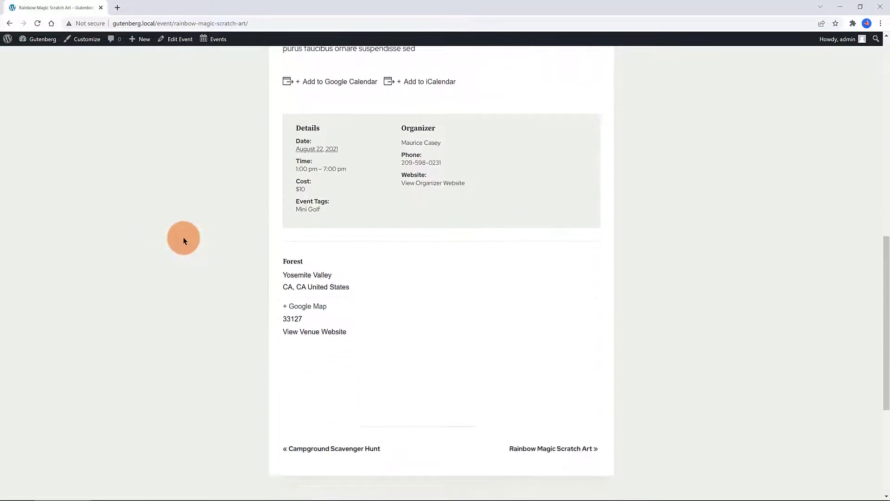
scroll(181, 232, up, 4)
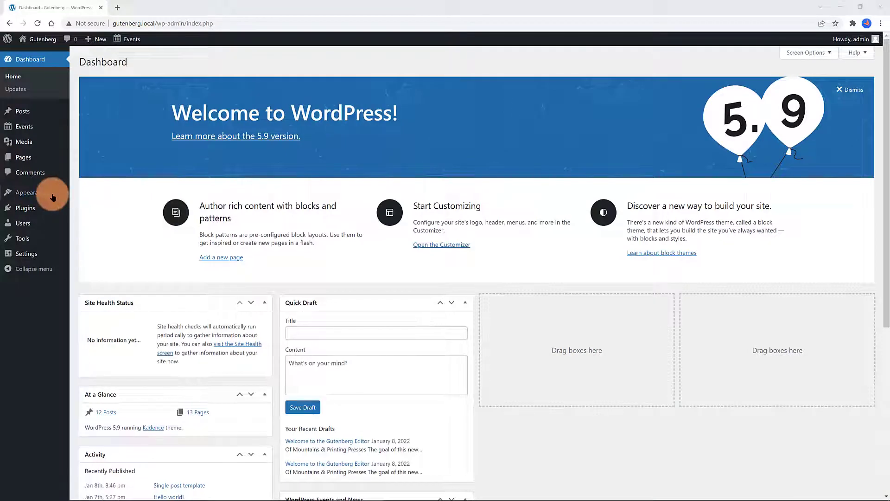
Look at the Add New Plugins page, then the installed plugins list.
mouse_move(28, 207)
click(96, 223)
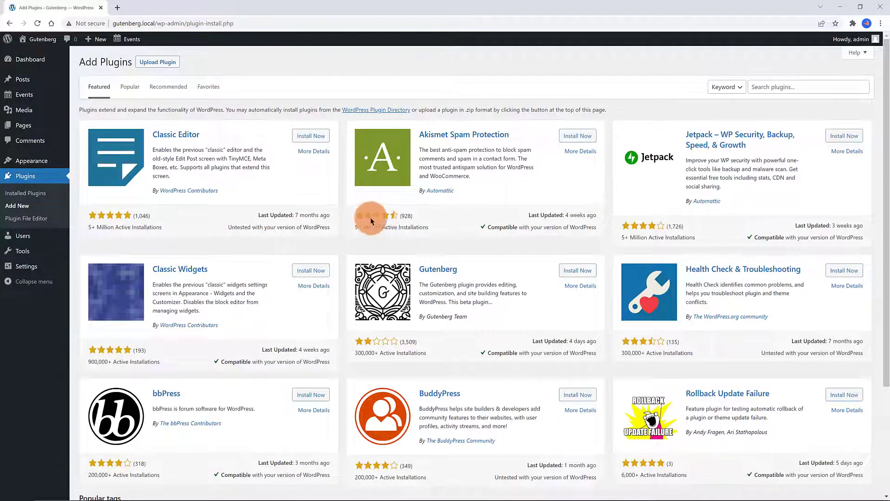
click(32, 194)
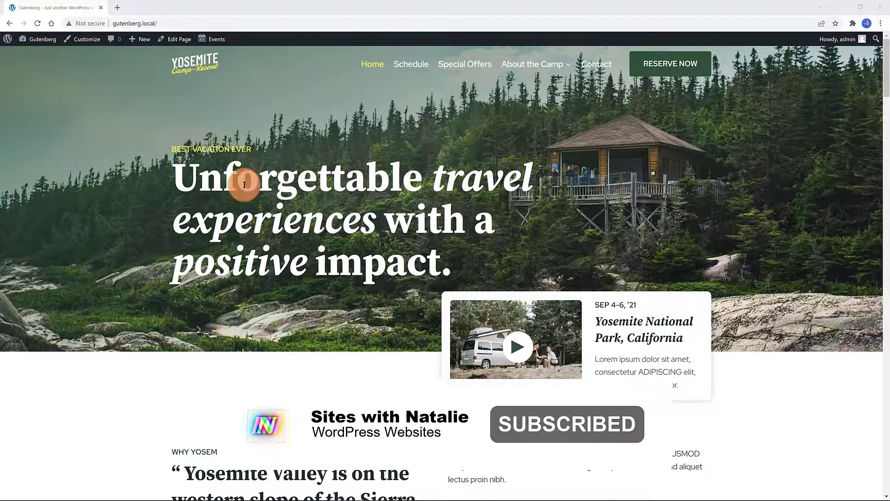
Review events-per-page, block editor and comments settings, then go to the /events/ page.
mouse_move(213, 39)
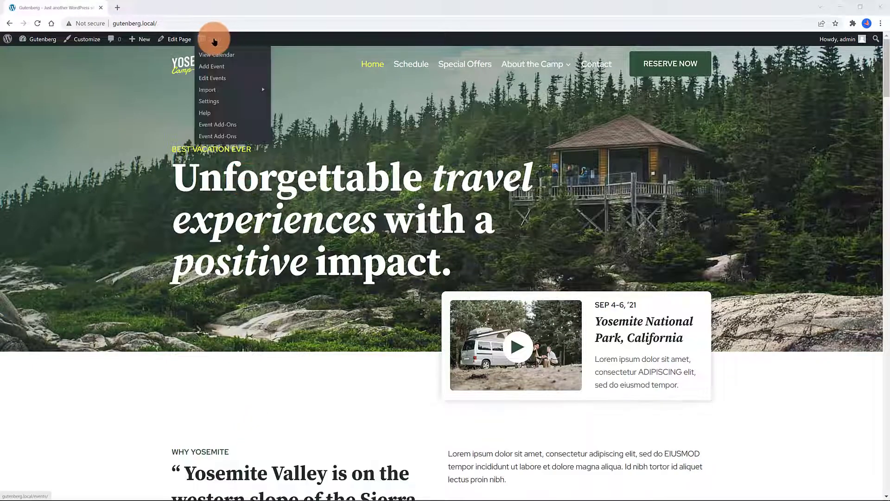
click(215, 101)
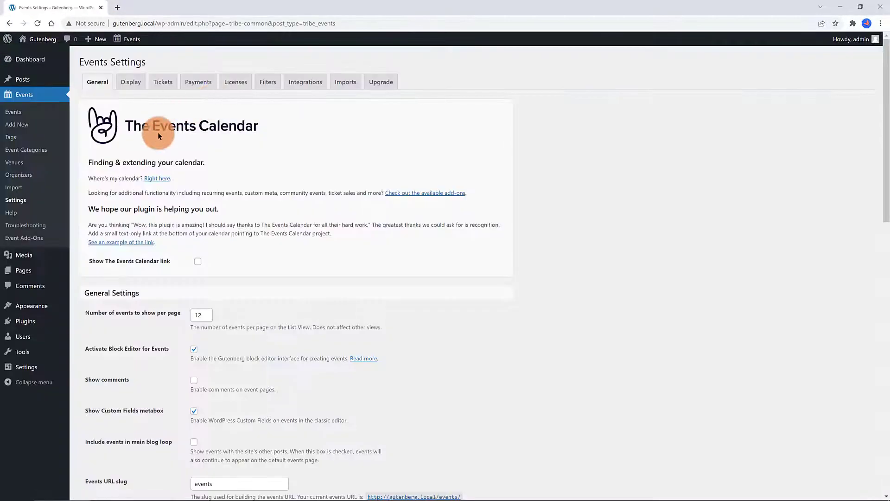
scroll(325, 166, down, 3)
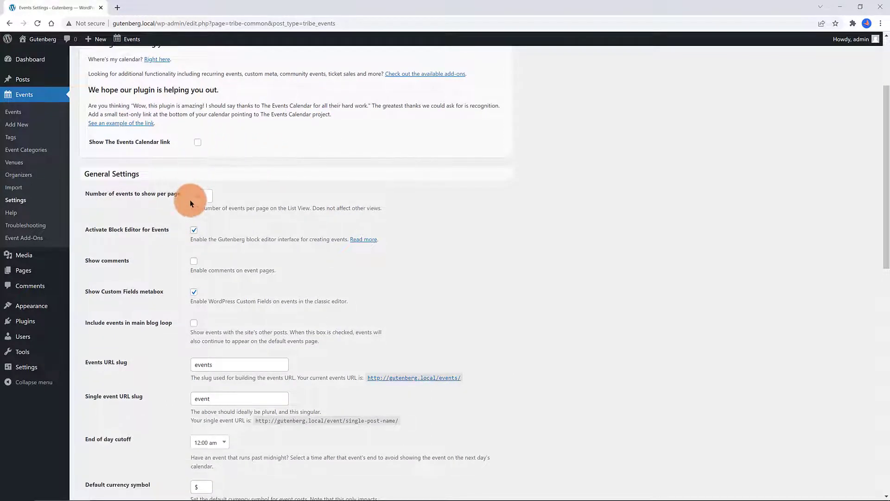
click(205, 196)
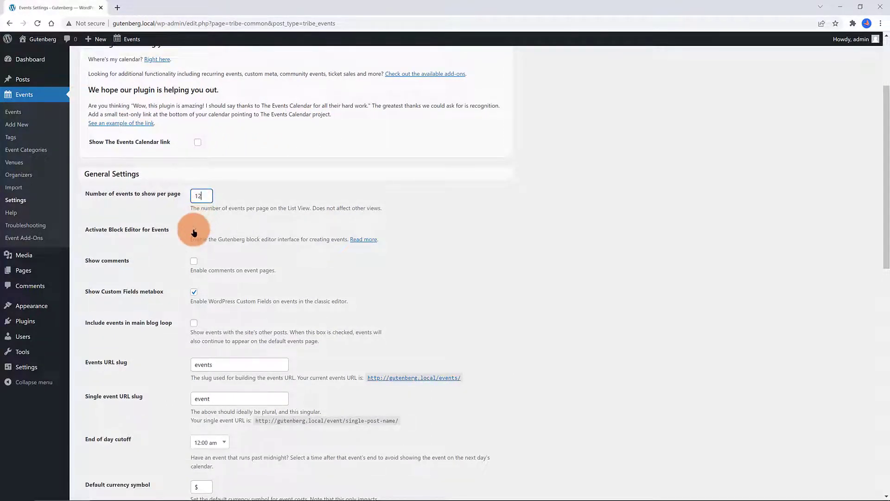
click(194, 231)
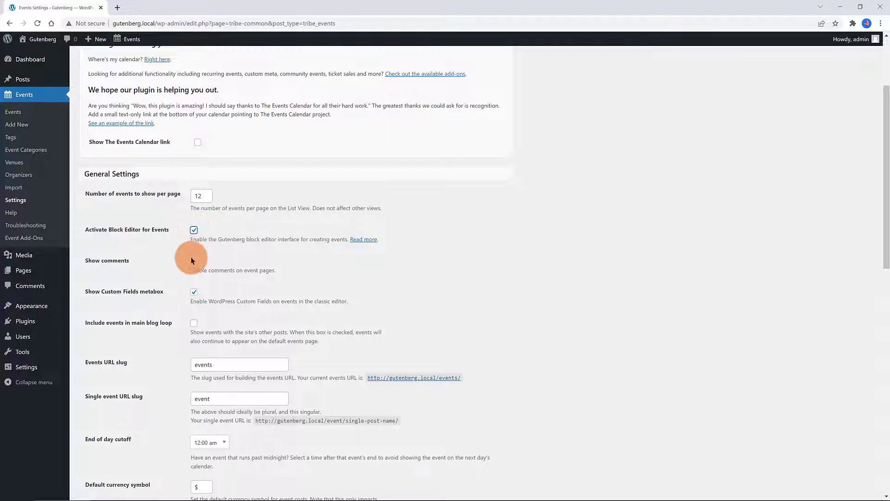
click(193, 262)
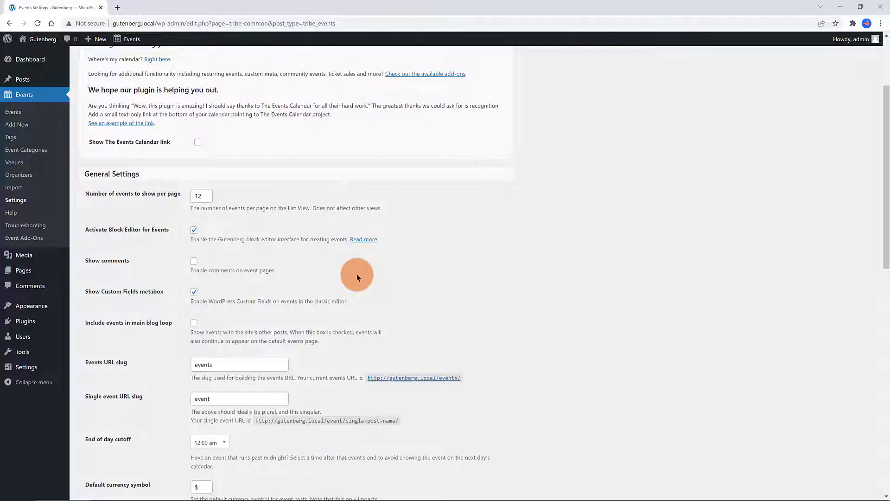
scroll(357, 273, down, 3)
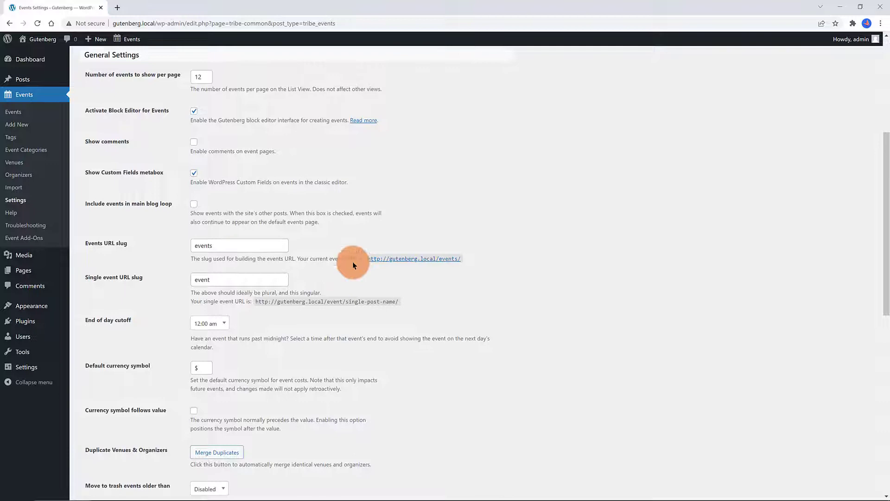
click(405, 260)
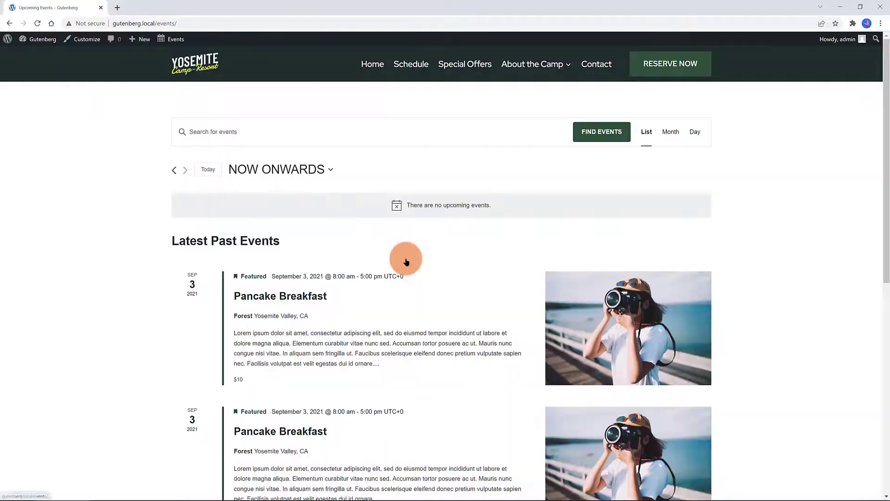
Go to Settings > Permalinks, where the Post name structure is selected.
click(10, 24)
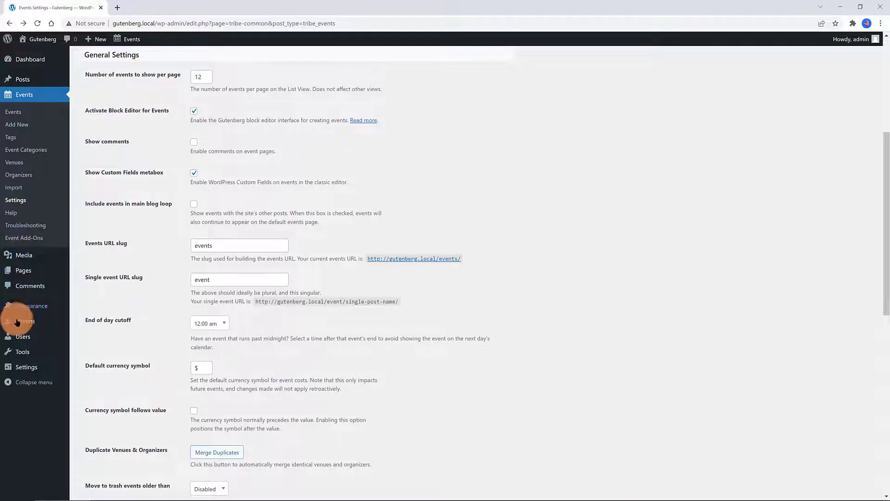
mouse_move(24, 368)
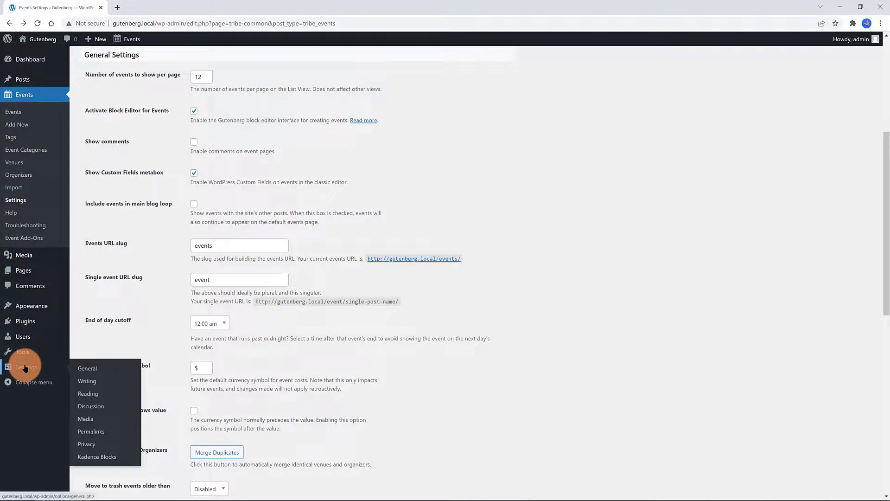
click(103, 433)
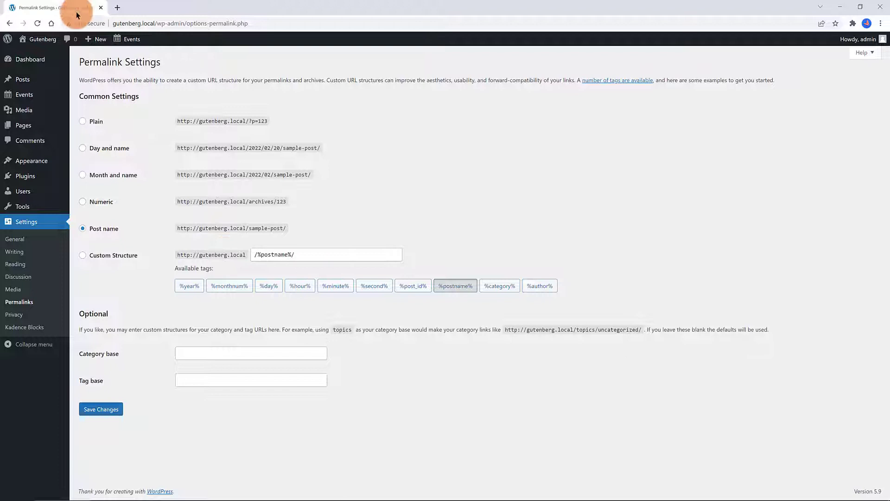
Save the Events Calendar General settings, leaving the manual time zone mode unchanged.
mouse_move(122, 36)
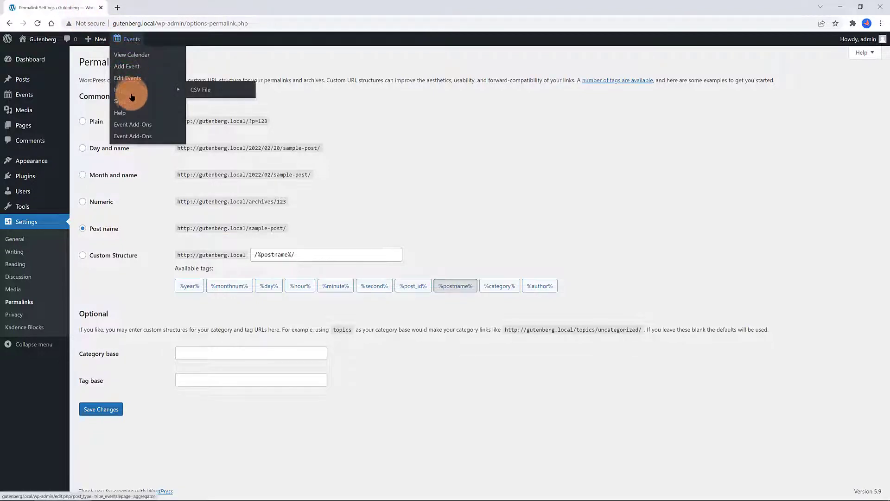
click(132, 103)
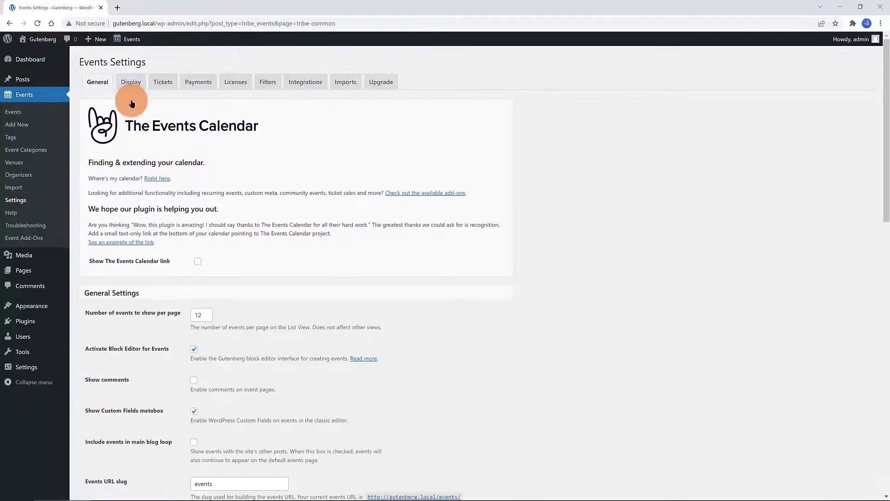
scroll(386, 321, down, 3)
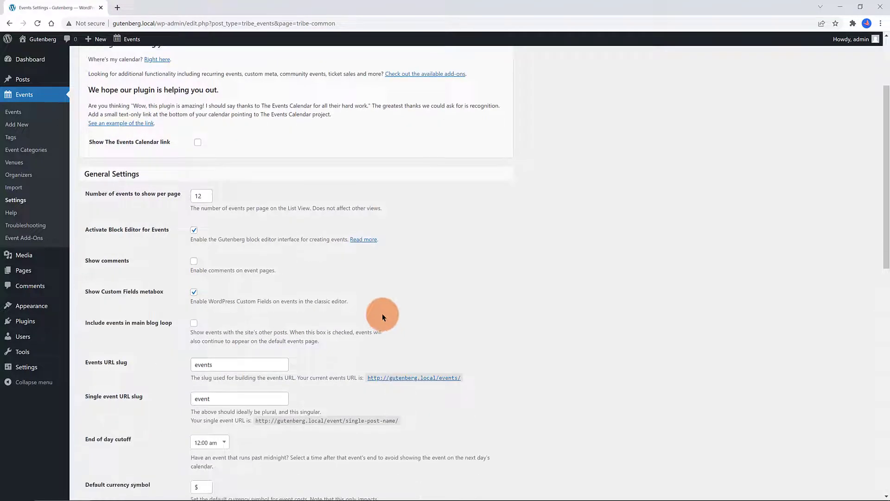
scroll(383, 313, down, 2)
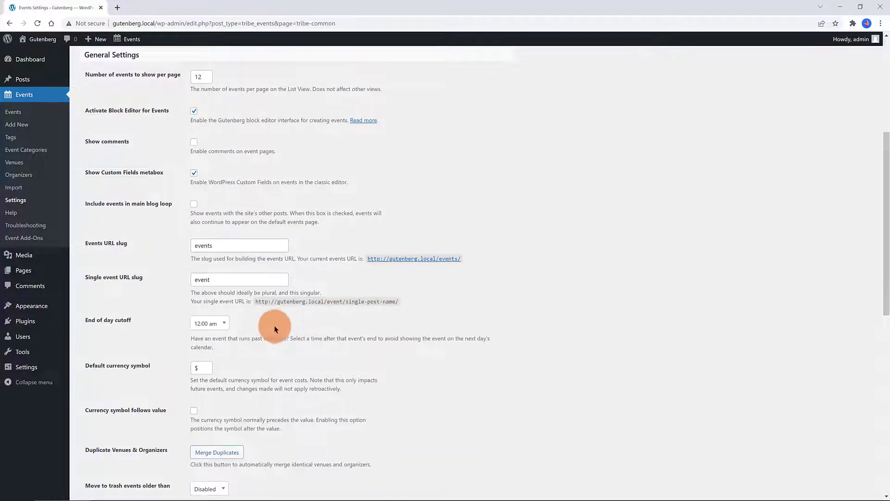
scroll(156, 345, down, 4)
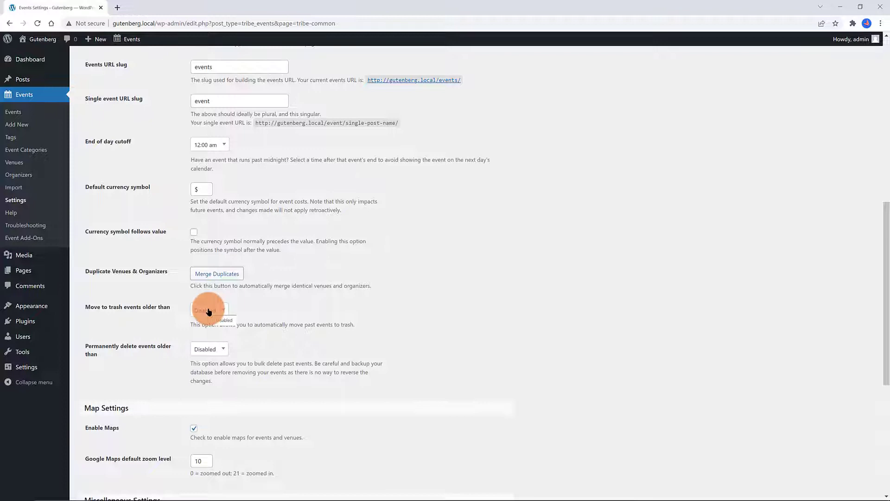
scroll(291, 315, down, 4)
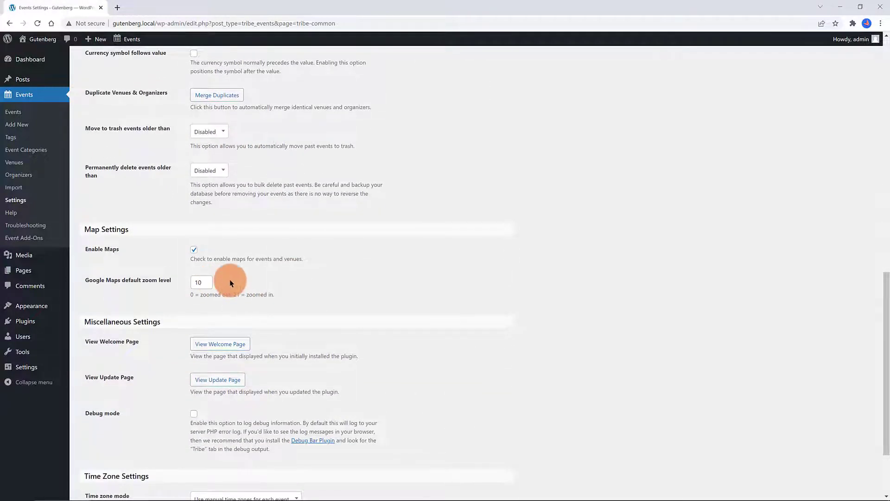
scroll(230, 281, down, 2)
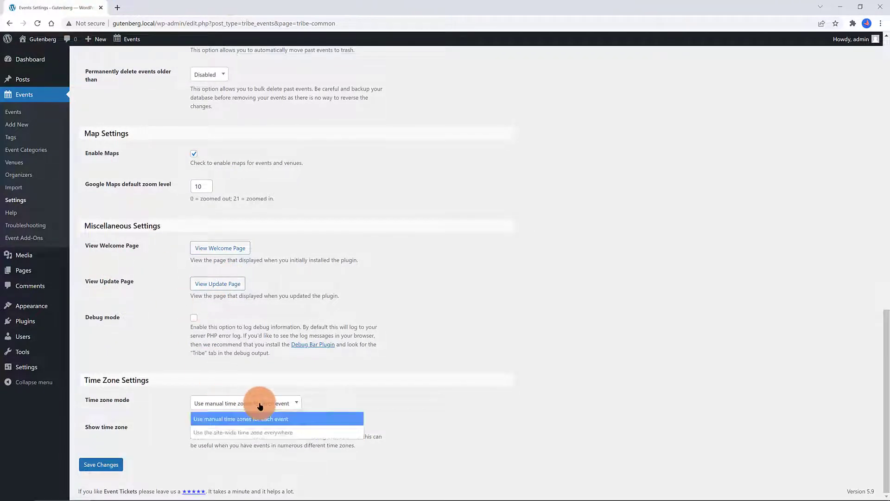
click(396, 399)
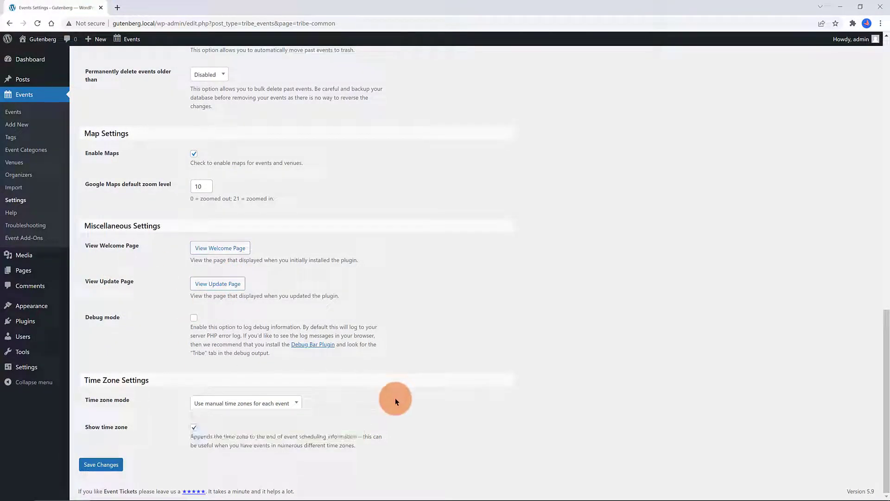
click(102, 464)
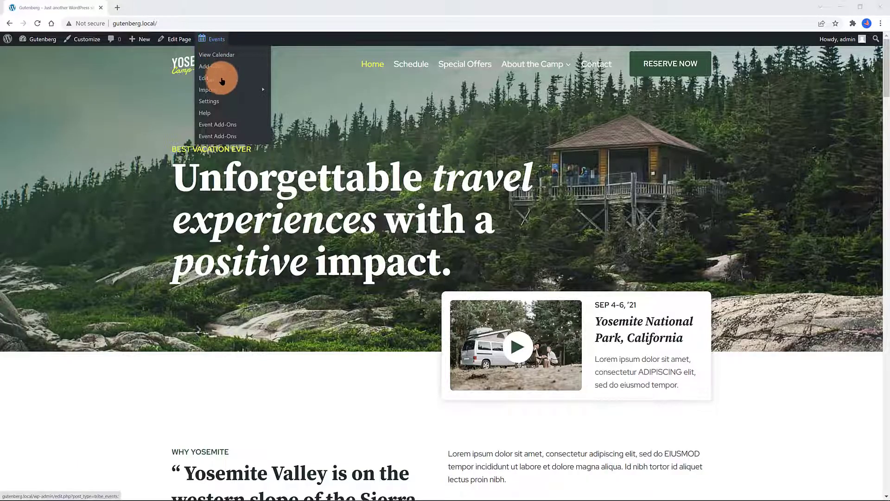
On the Display tab, keep Tribe Events Styles, the Default Events Template and the List view enabled.
click(212, 102)
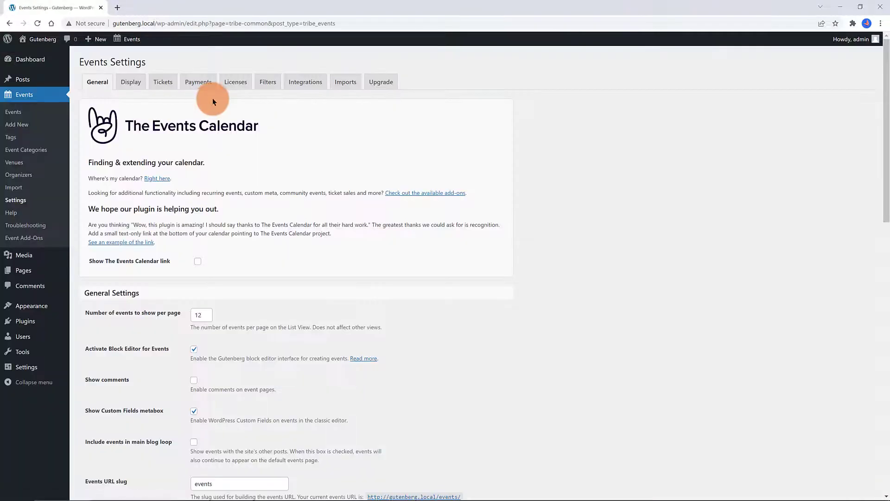
click(132, 82)
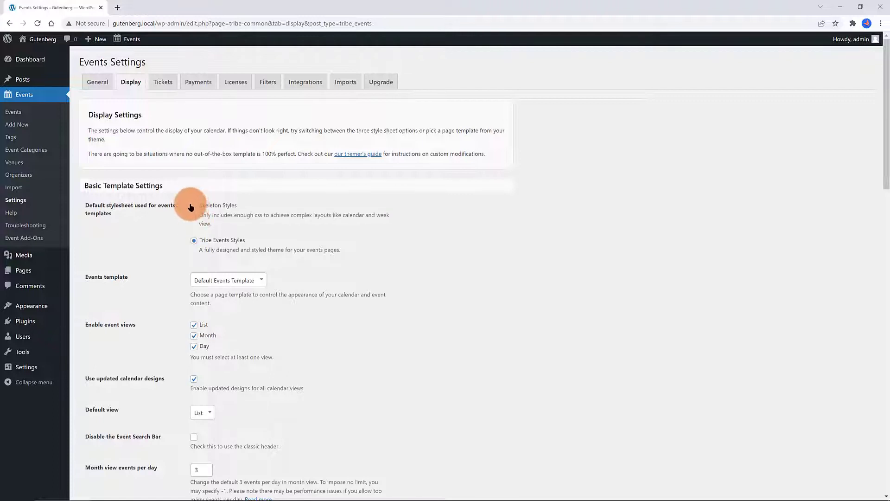
click(194, 241)
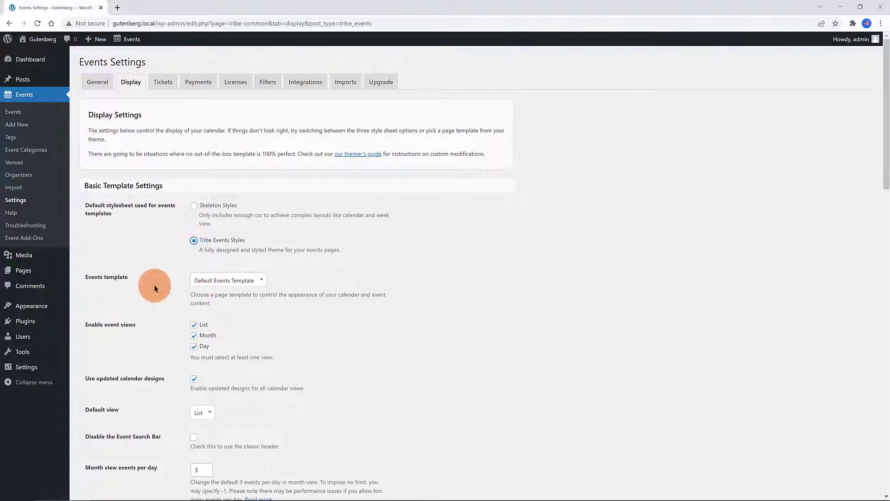
click(243, 281)
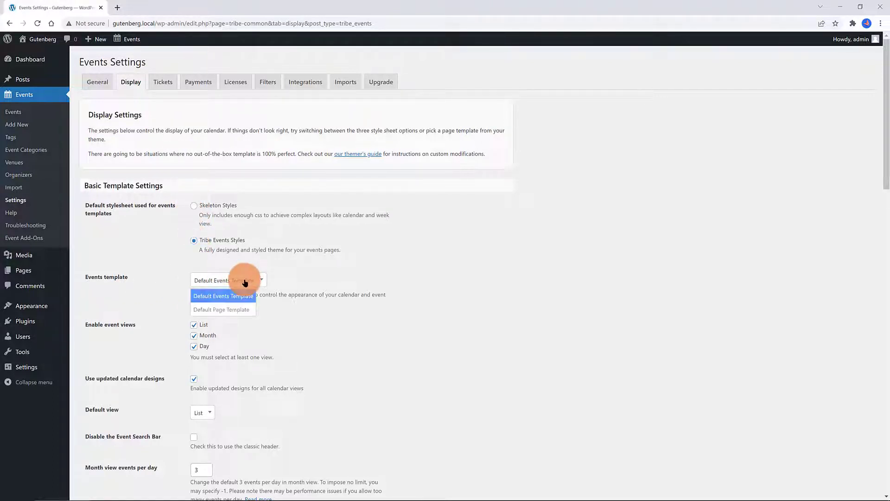
click(289, 312)
click(194, 325)
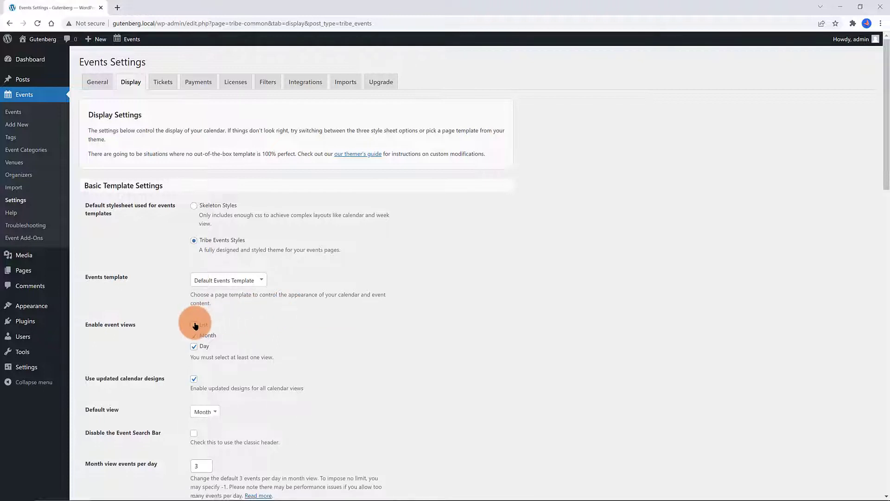
click(194, 325)
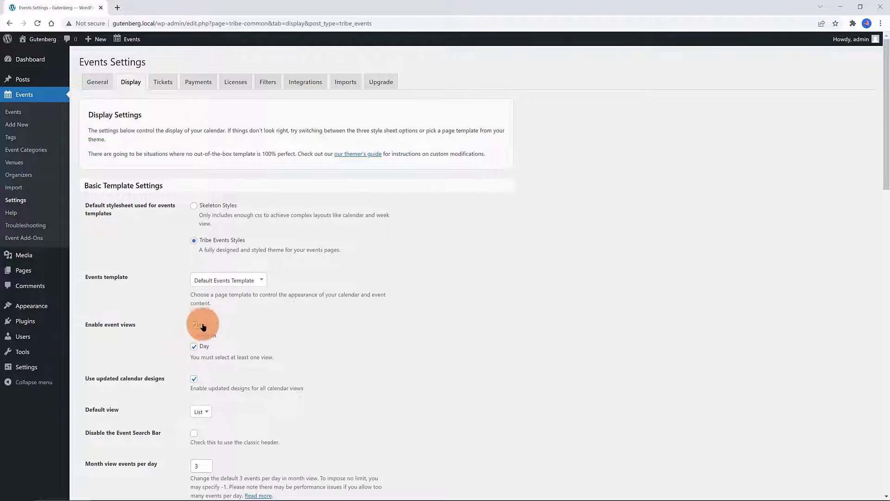
Set the default calendar view to Month.
scroll(283, 325, down, 1)
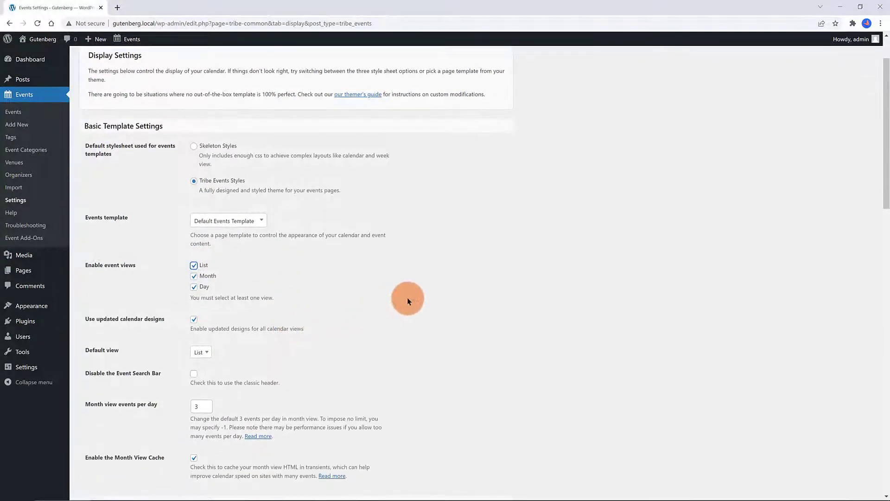
scroll(402, 300, down, 1)
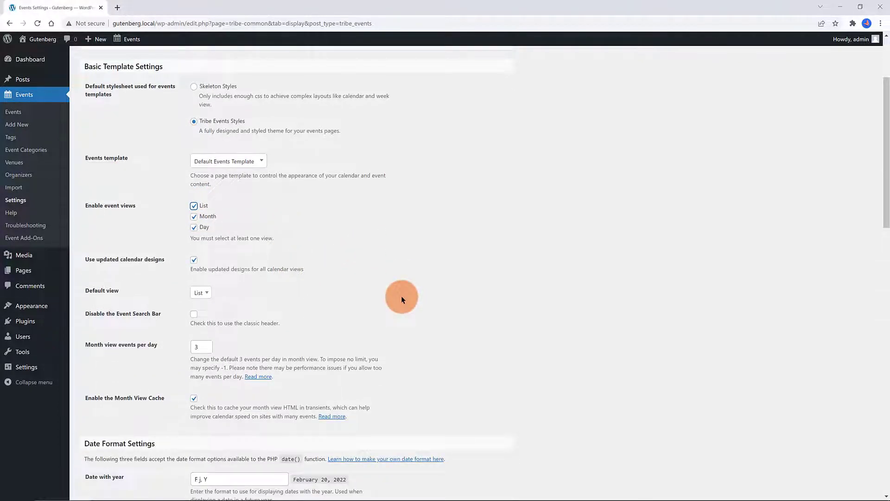
click(194, 261)
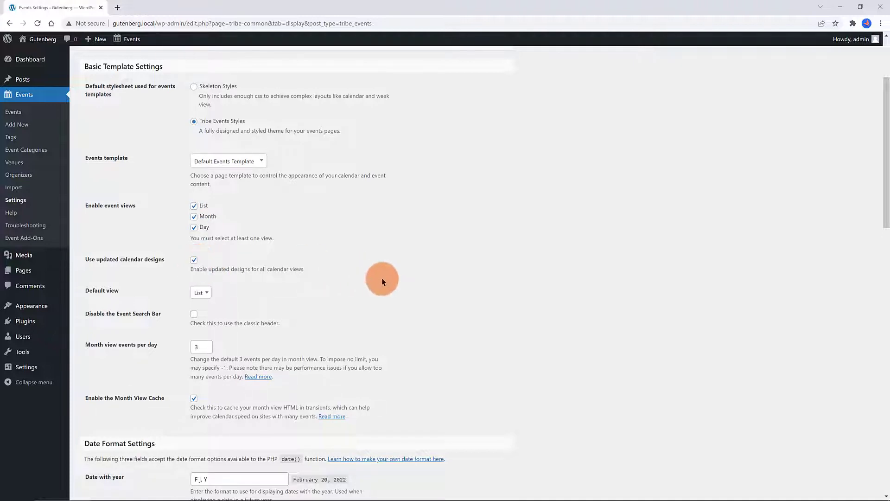
click(208, 292)
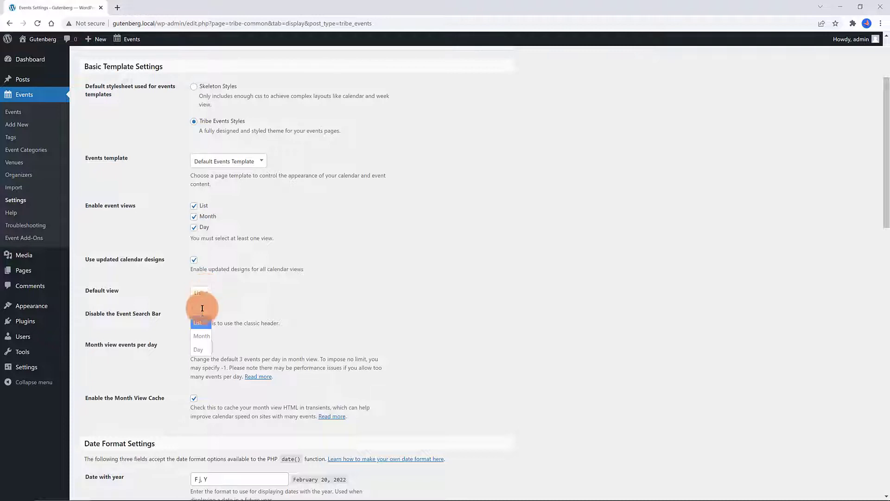
click(202, 339)
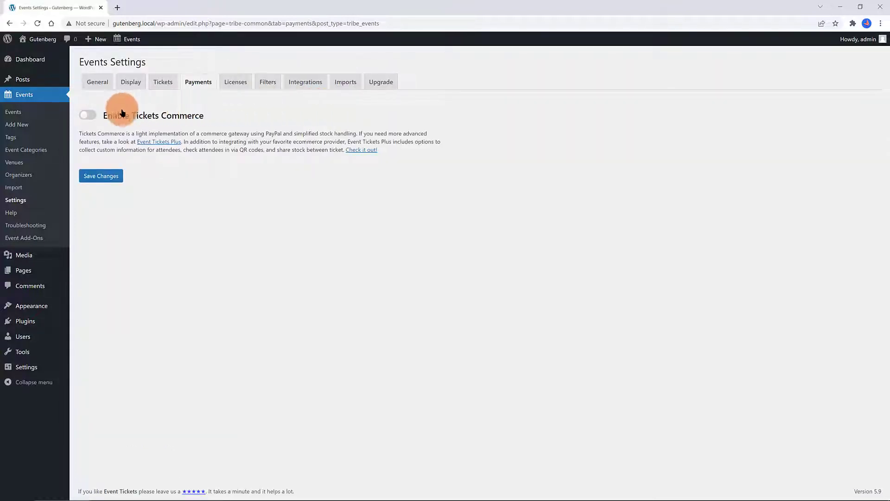
Turn on Tickets Commerce and save the setting.
click(91, 114)
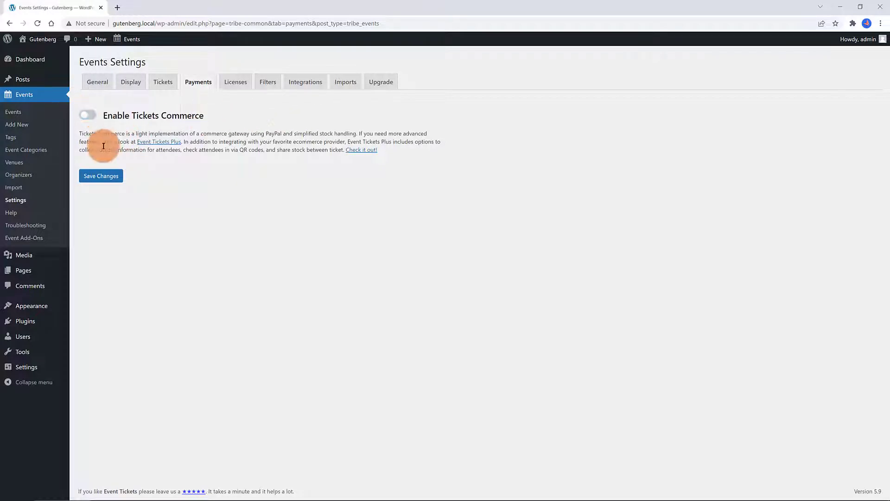
click(91, 115)
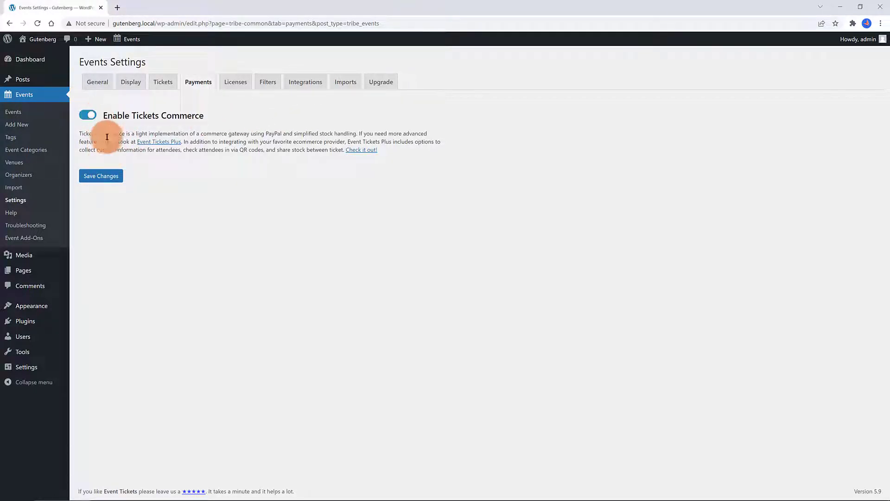
click(110, 178)
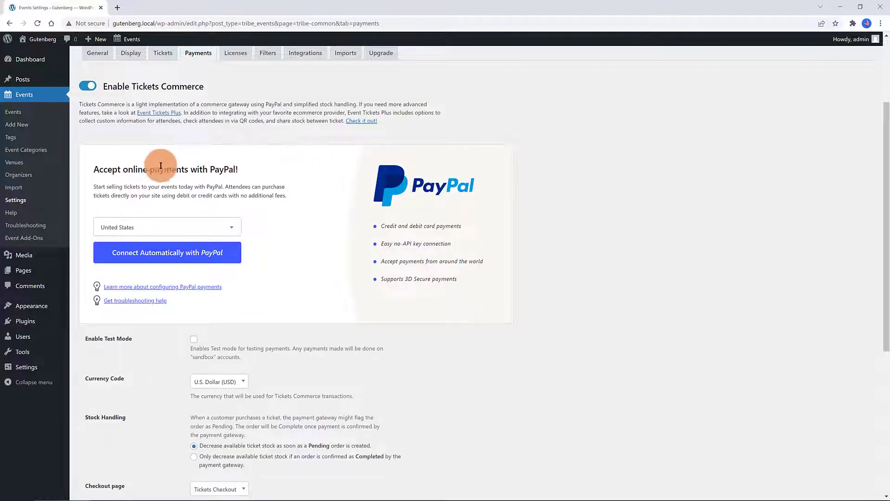
Keep United States as the PayPal country, then open and close the PayPal connect window.
click(234, 230)
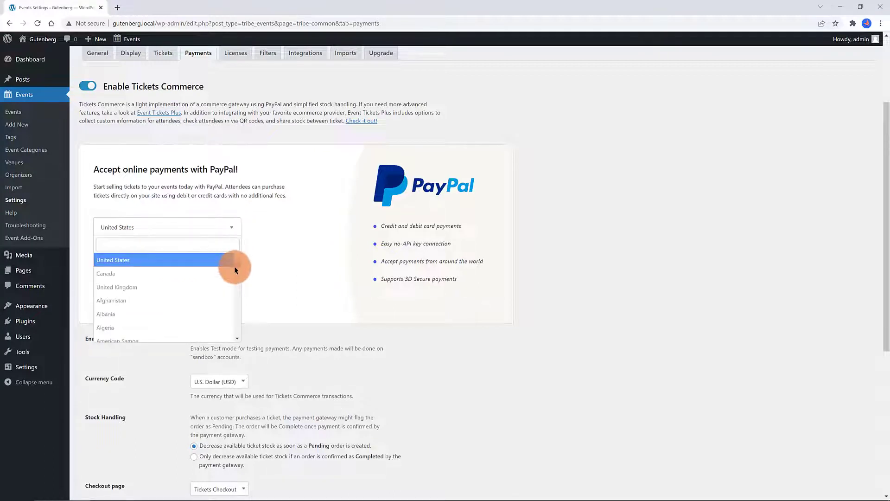
scroll(233, 265, down, 3)
scroll(234, 265, up, 3)
click(234, 227)
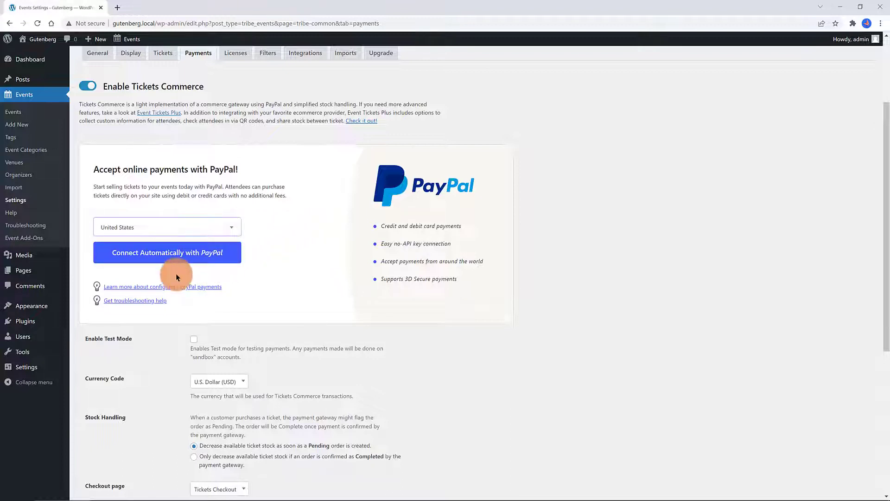
click(224, 253)
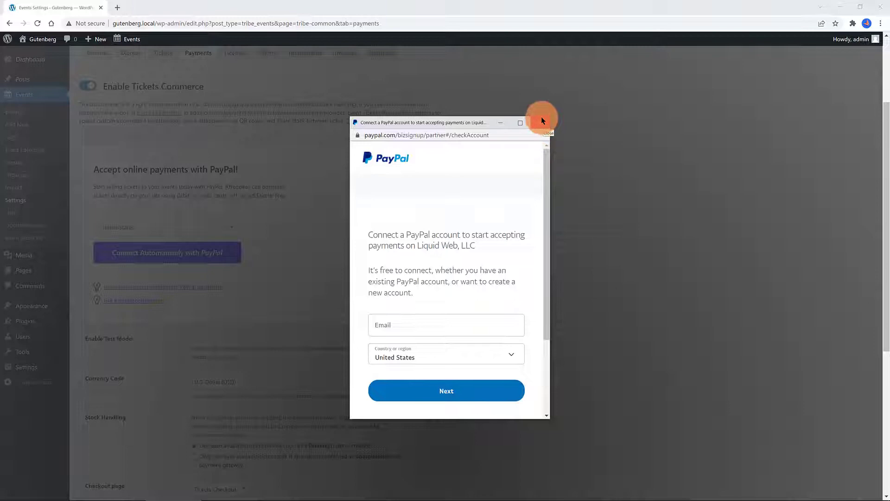
click(543, 121)
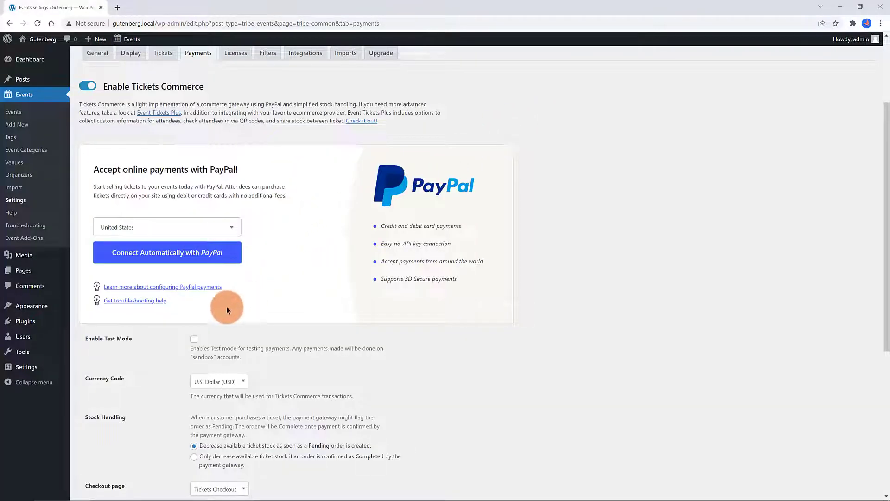
Enable test mode and confirm Tickets Checkout as the checkout page.
click(194, 341)
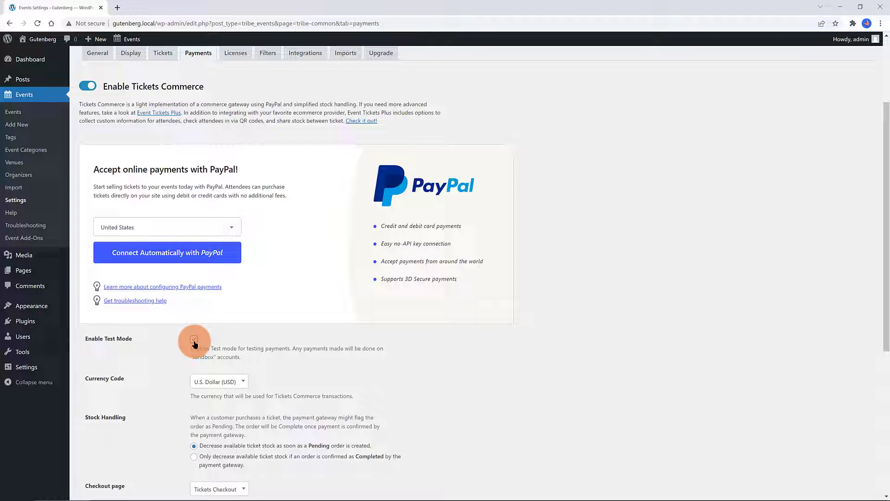
scroll(262, 341, down, 3)
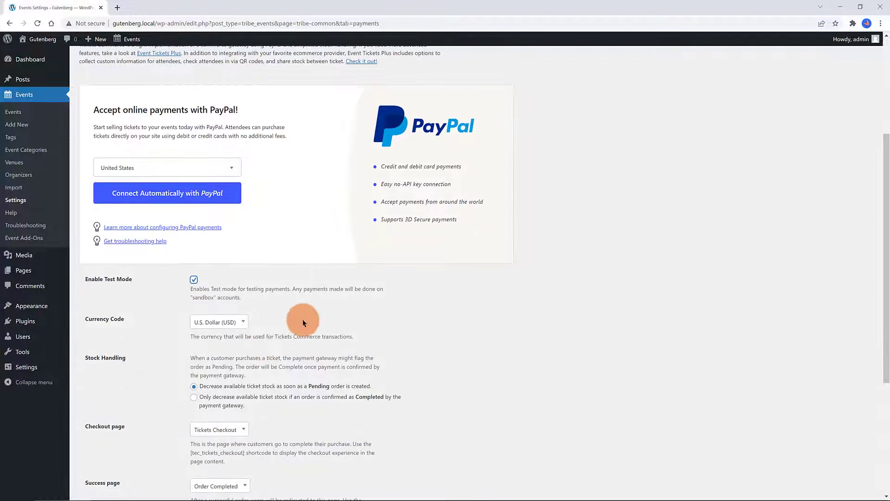
scroll(304, 304, down, 1)
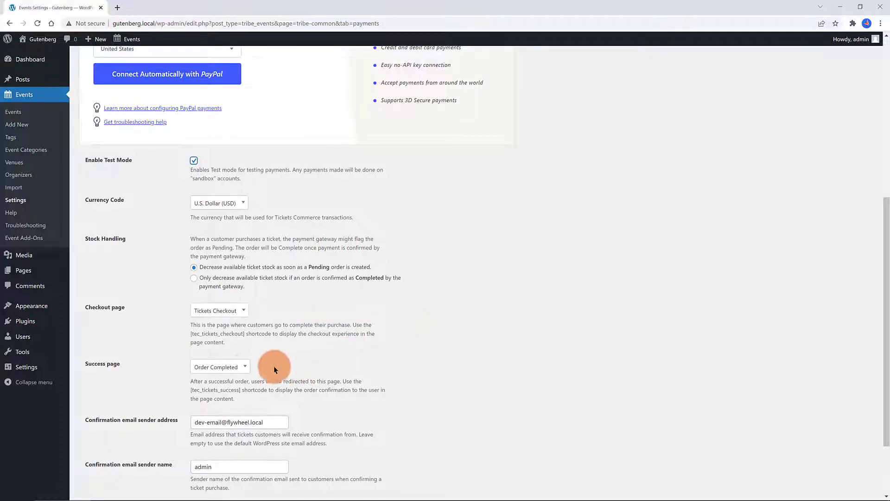
click(218, 315)
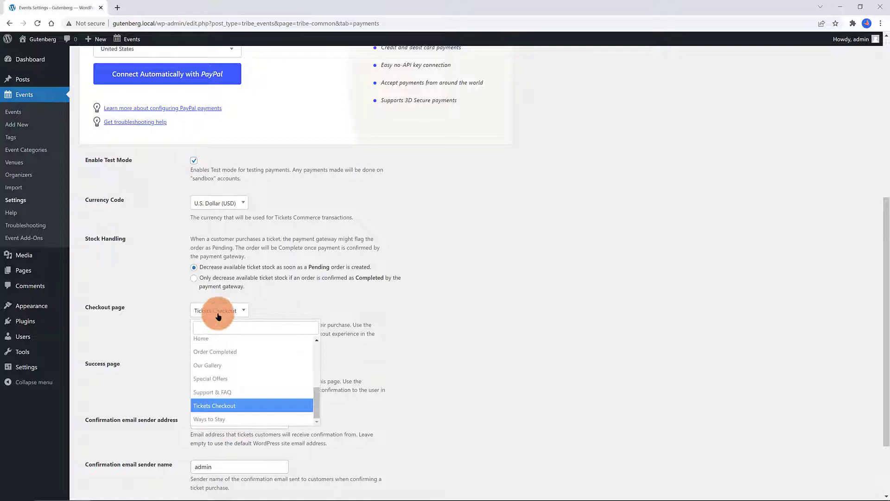
click(218, 316)
Turn test mode back off and save the payment settings.
scroll(441, 338, down, 2)
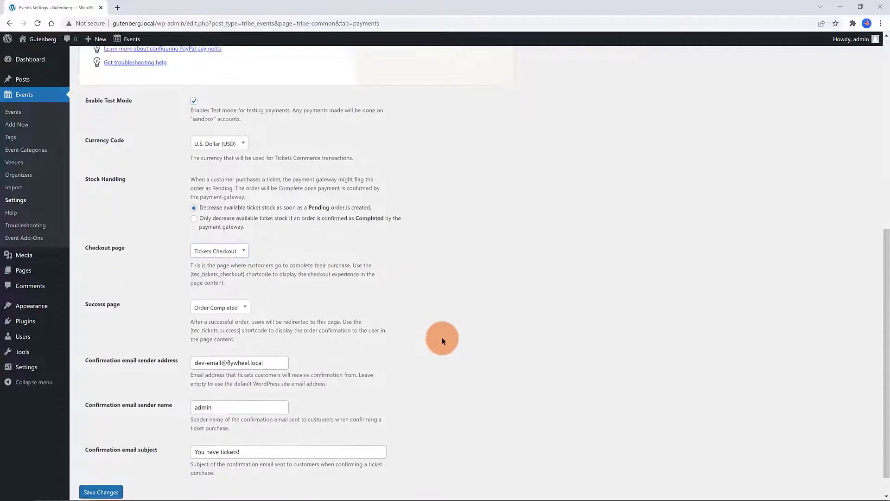
scroll(442, 338, down, 1)
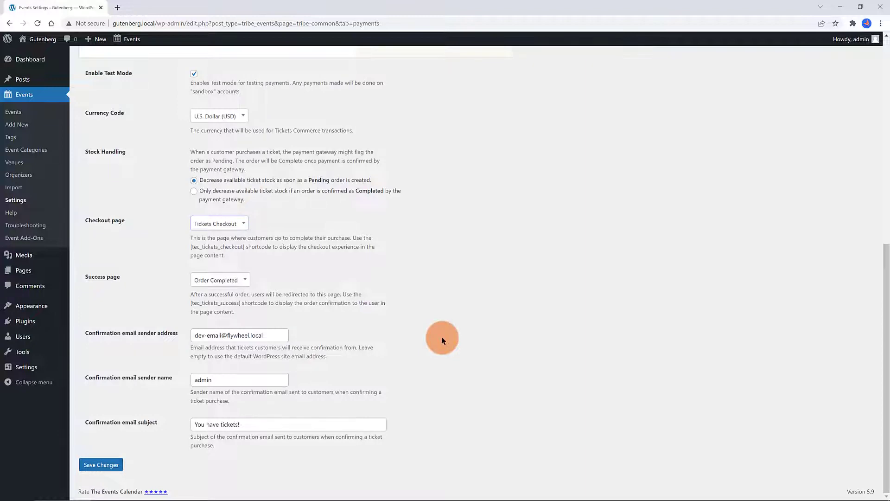
scroll(441, 336, up, 5)
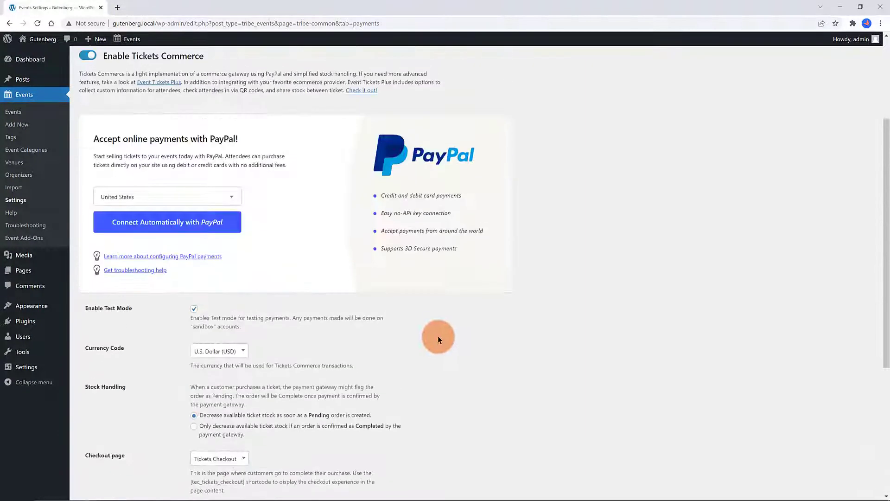
click(193, 313)
scroll(193, 319, down, 5)
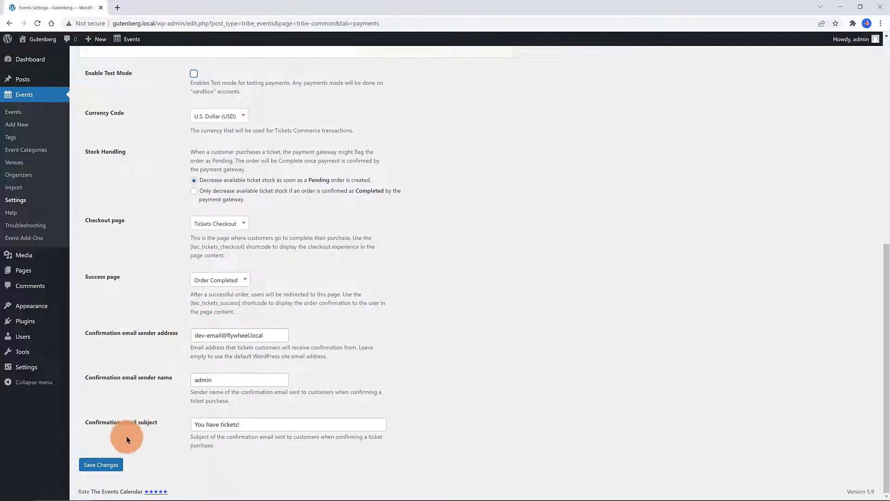
click(103, 464)
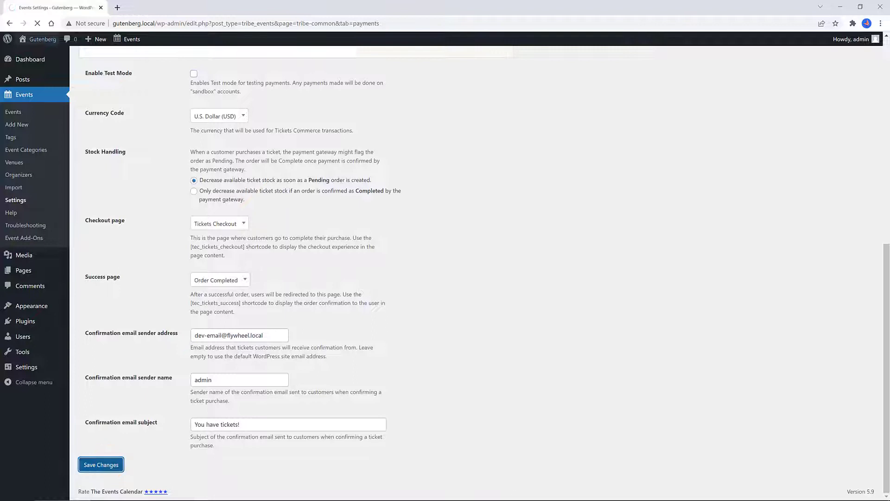
click(163, 85)
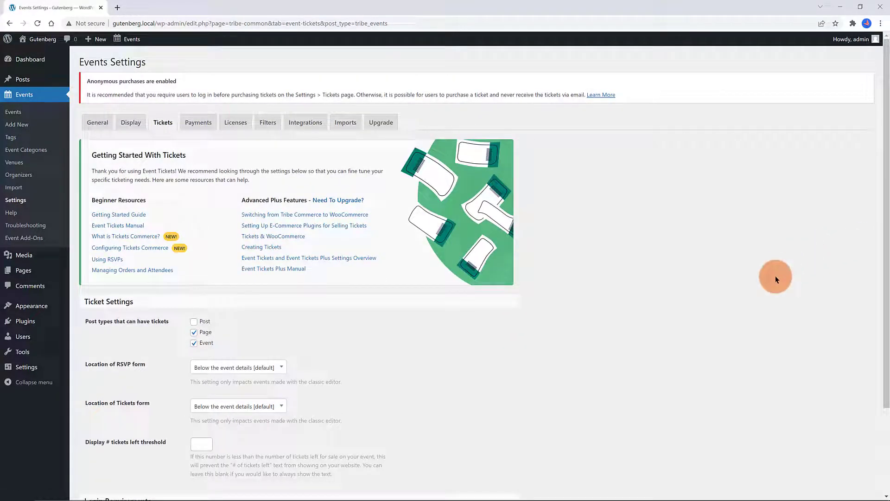
Keep the default RSVP and Tickets form locations and require login before users RSVP.
scroll(776, 278, down, 1)
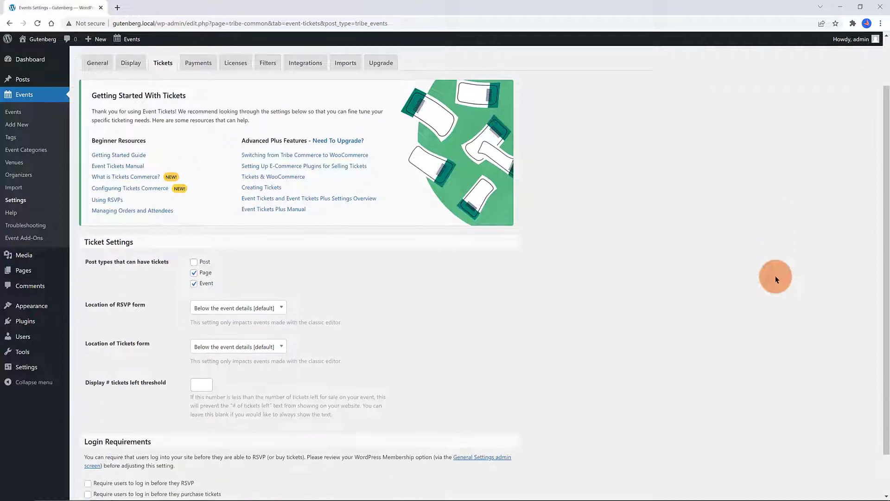
scroll(776, 278, up, 1)
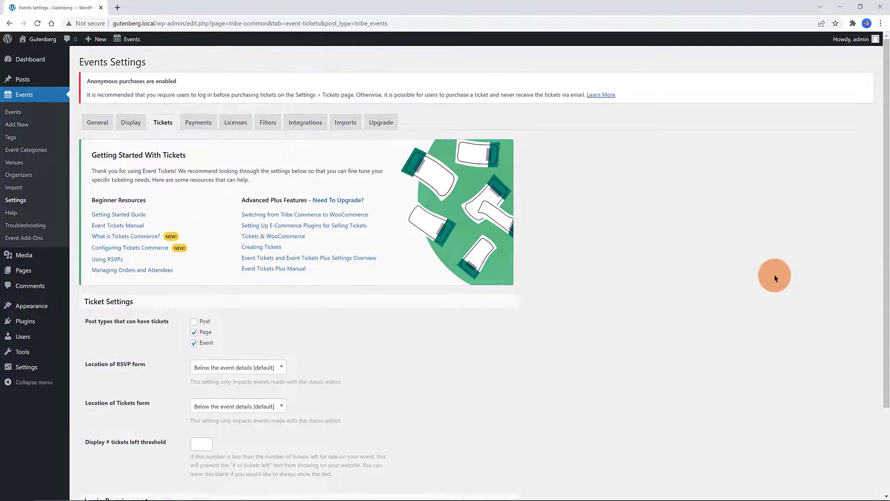
scroll(774, 277, down, 2)
click(269, 260)
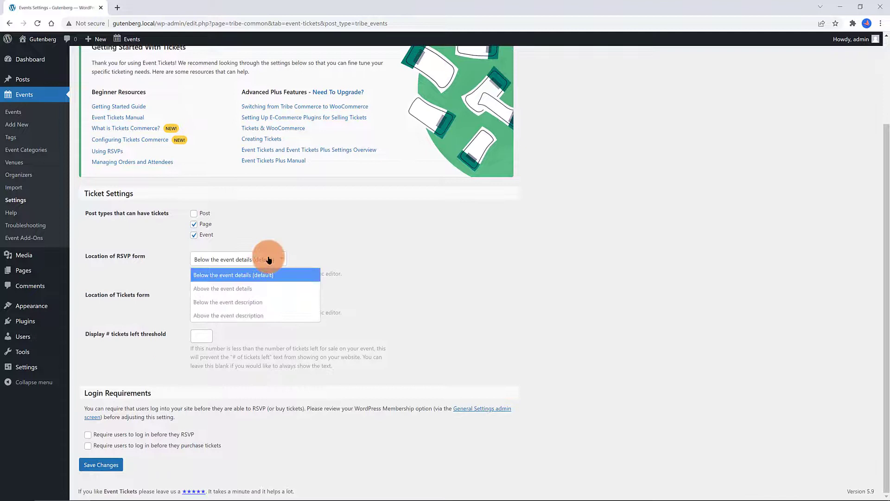
click(268, 260)
click(265, 298)
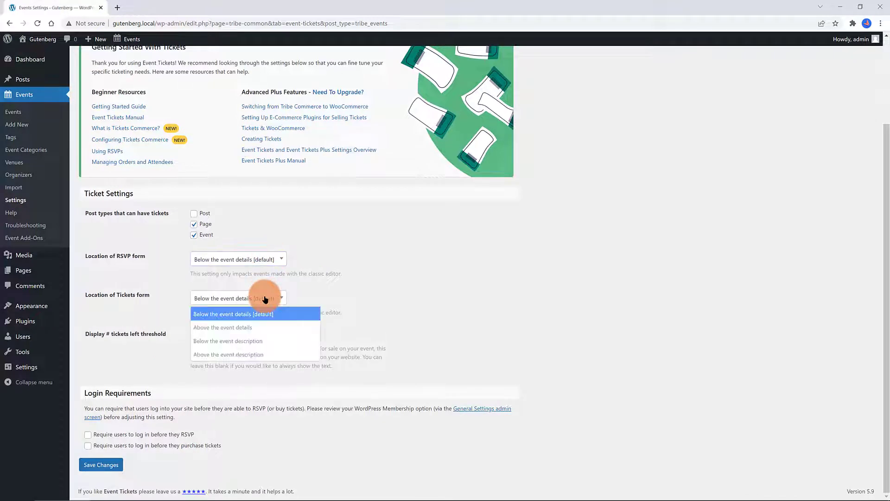
click(368, 305)
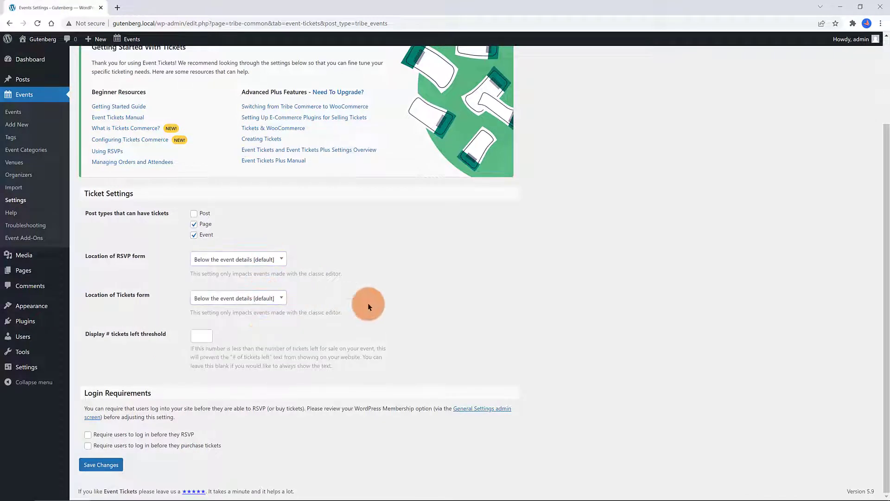
click(87, 434)
View the public Pancake Breakfast event page from the events list, then choose Add Event.
click(84, 127)
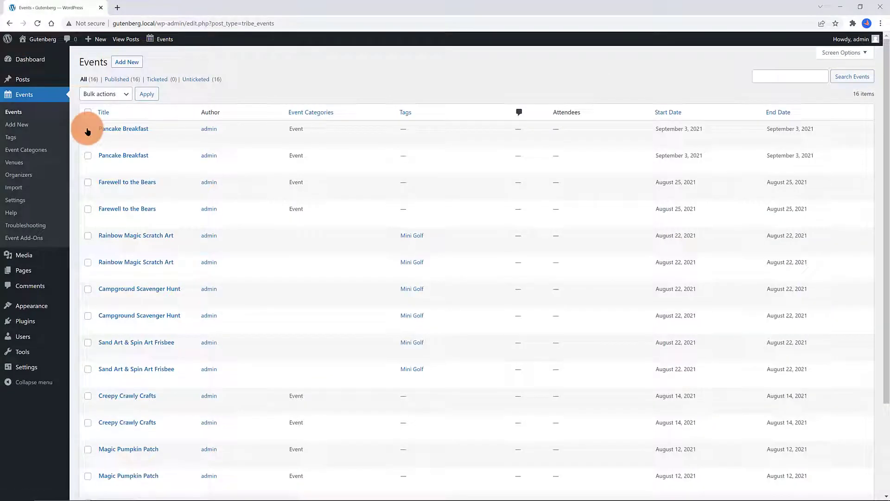
click(165, 139)
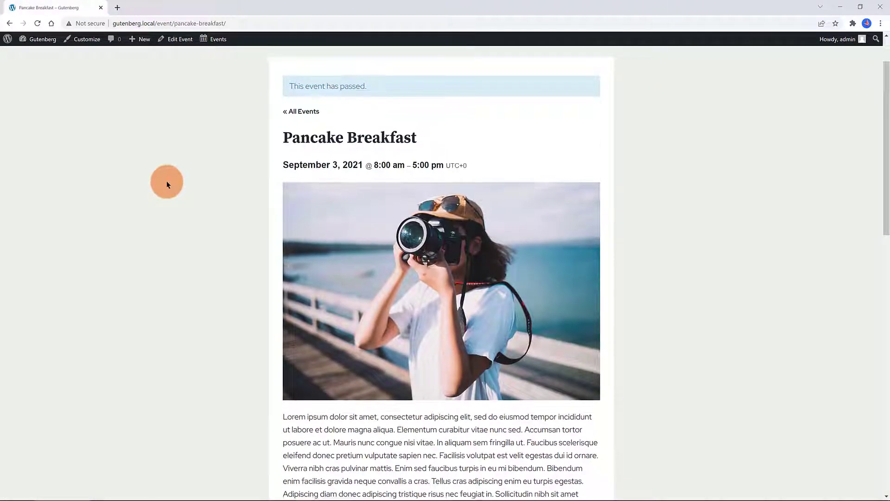
scroll(166, 181, down, 4)
scroll(166, 179, down, 5)
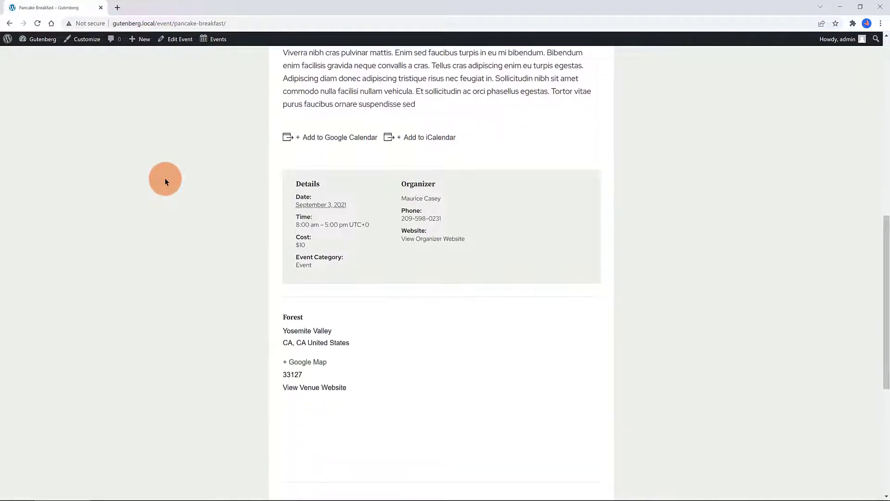
scroll(165, 177, up, 10)
click(213, 65)
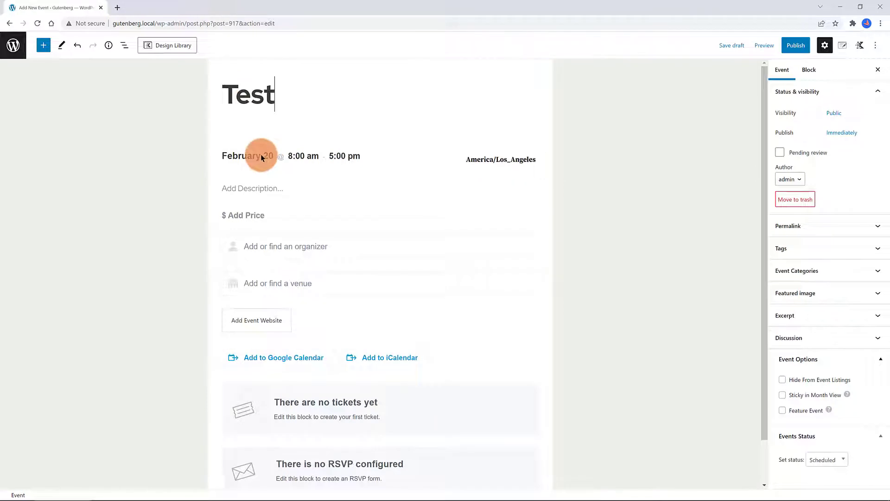
Set the event date to February 28.
click(260, 154)
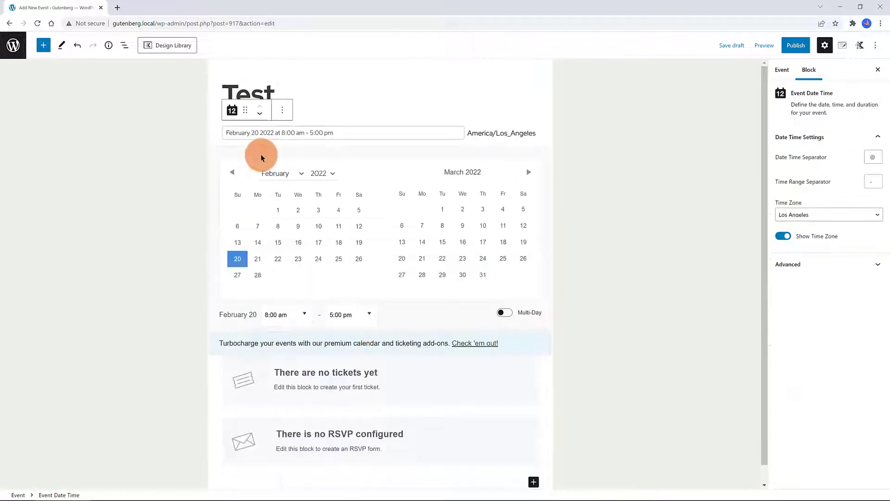
click(257, 276)
click(356, 134)
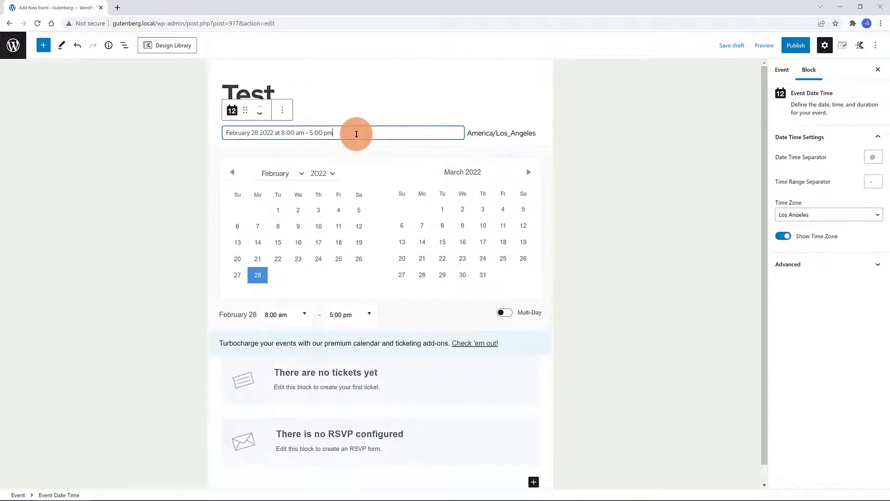
scroll(376, 241, down, 1)
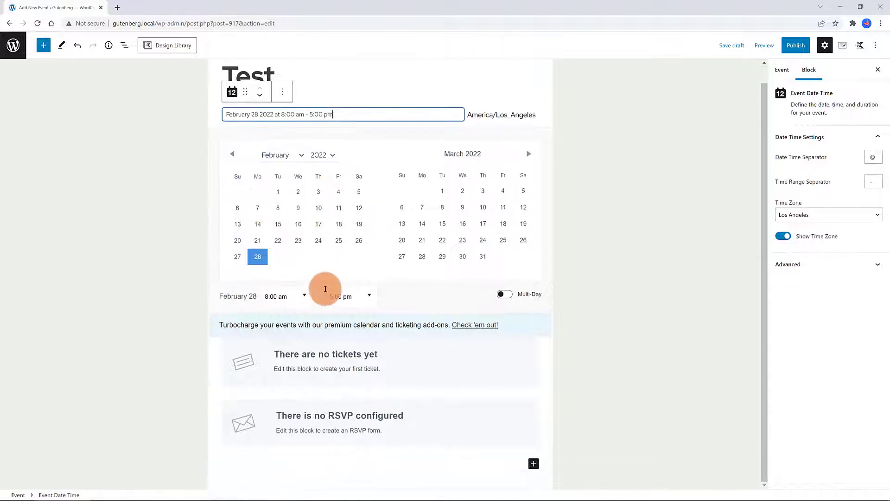
Paste two Lorem ipsum paragraphs as the description, set the price to 29, and edit the second paragraph.
click(244, 177)
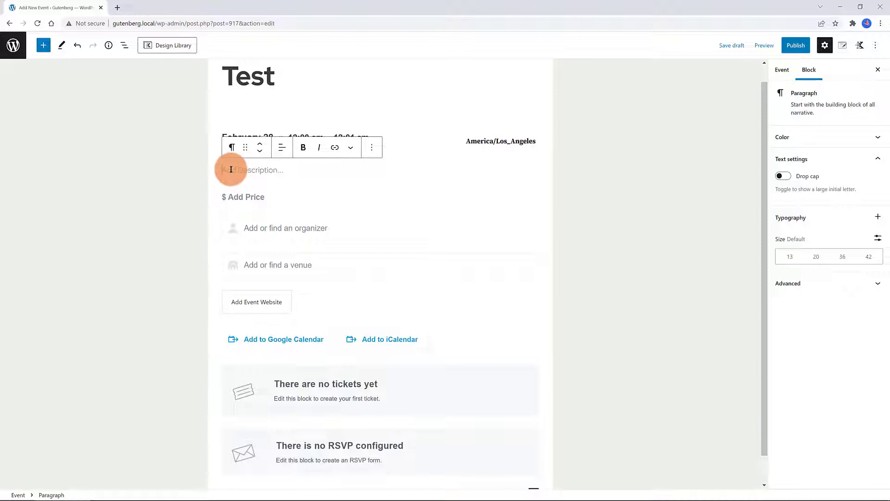
text(Lorem ipsum dolor sit amet, consectetuer adipiscing elit. Donec odio. Quisque volutpat mattis eros. Nullam malesuada erat ut turpis. Suspendisse urna nibh, viverra non, semper suscipit, posuere a, pede. Donec nec justo eget felis facilisis fermentum. Aliquam porttitor mauris sit amet orci. Aenean dignissim pellentesque felis.)
click(241, 206)
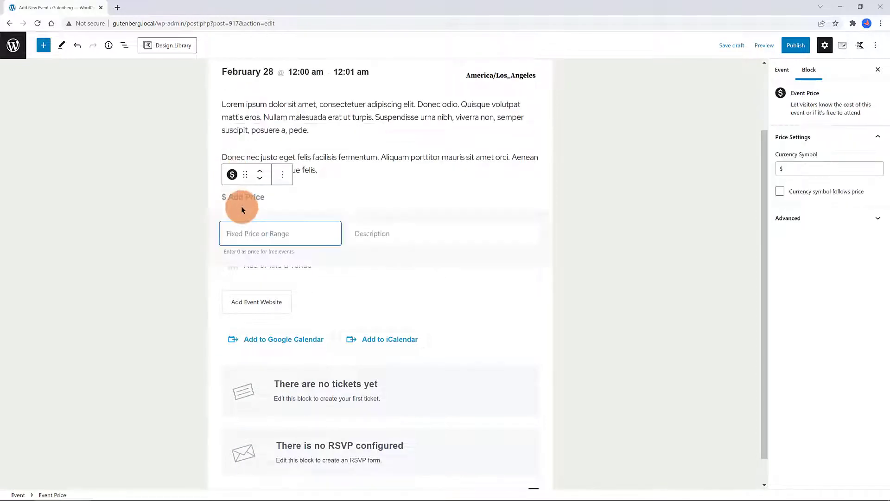
text(29)
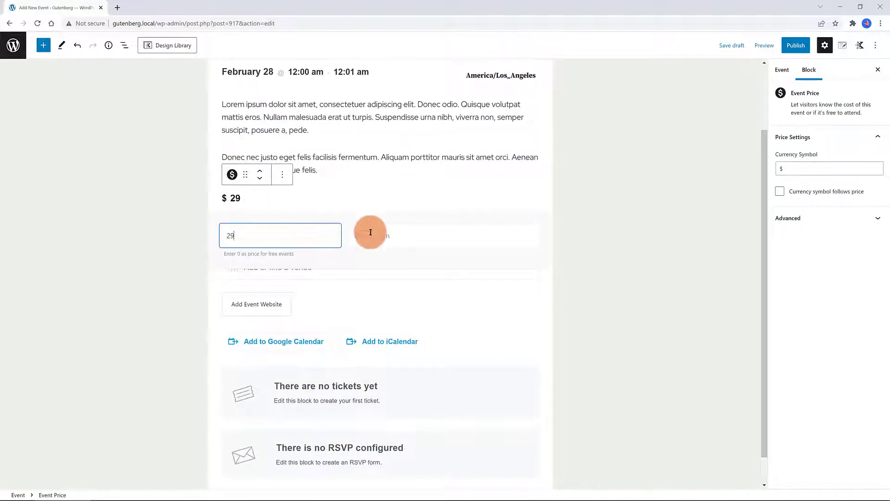
click(369, 233)
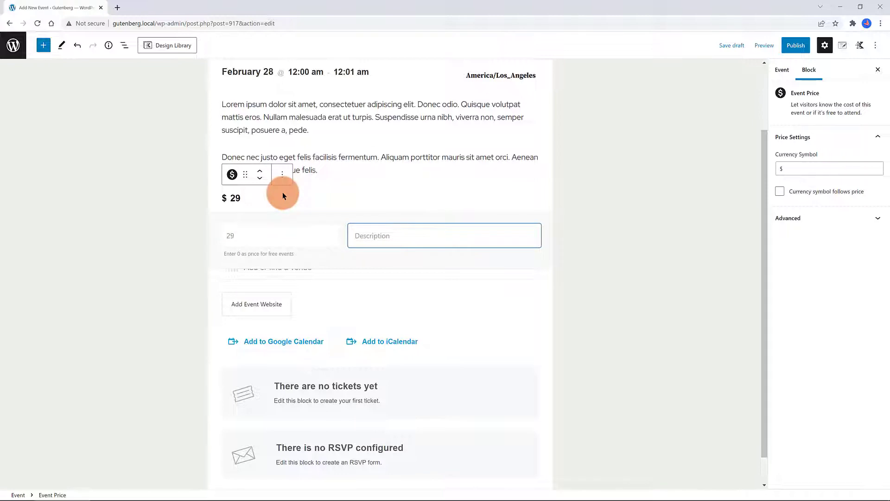
click(417, 201)
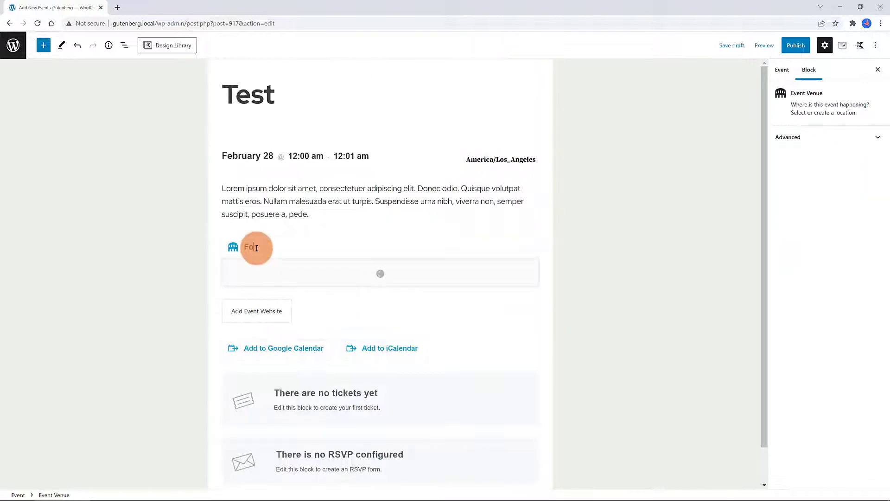
text(rsy)
text(t)
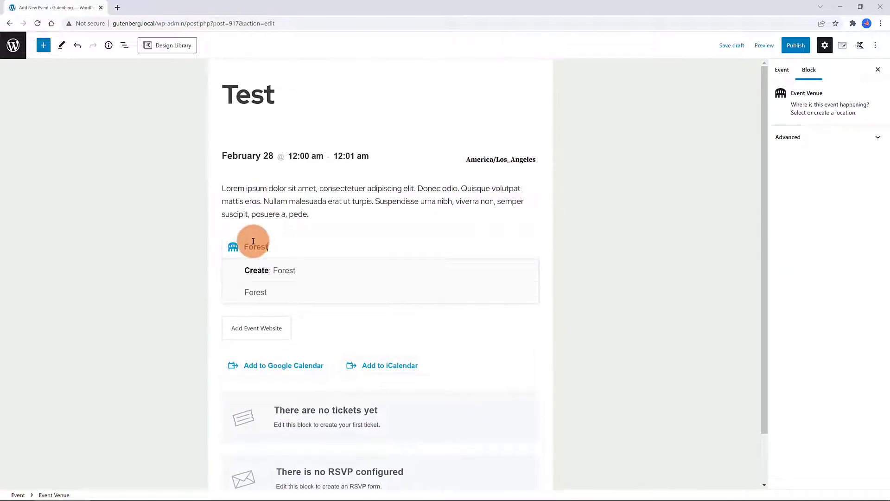
Create a new Forest venue and enter its Street Boulevard French address.
click(264, 271)
click(259, 311)
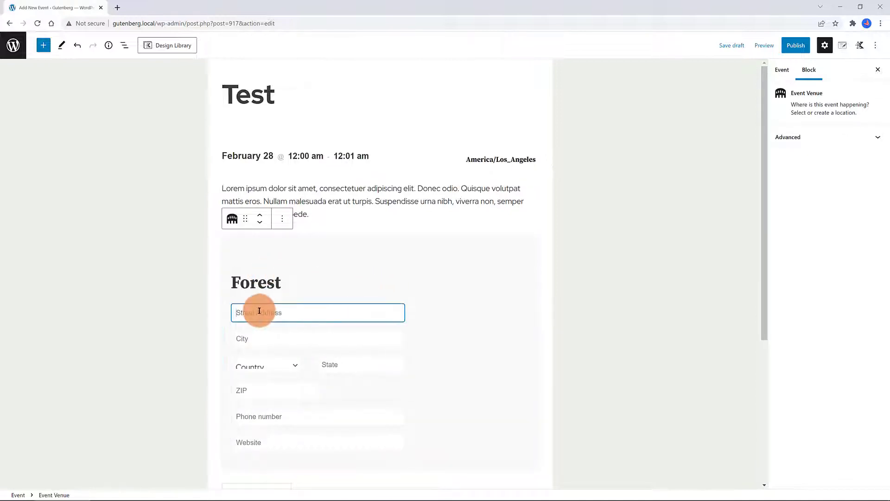
text(Street Boulevar)
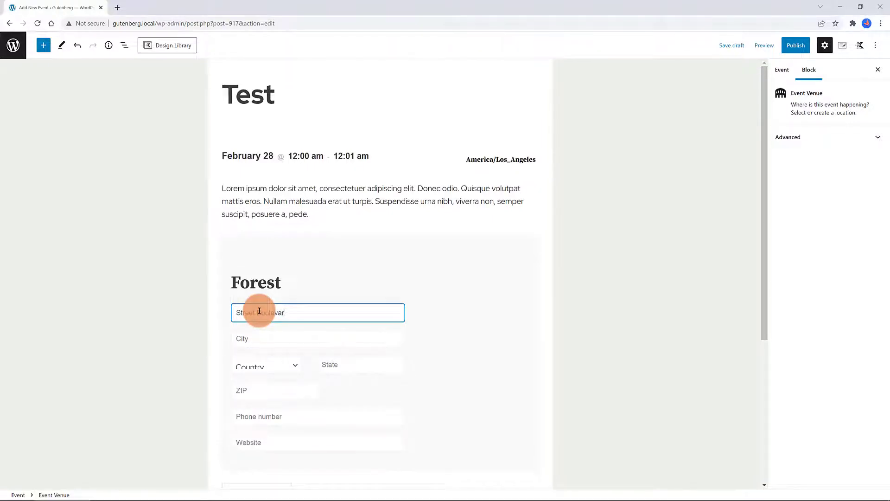
text(French)
click(255, 338)
click(266, 156)
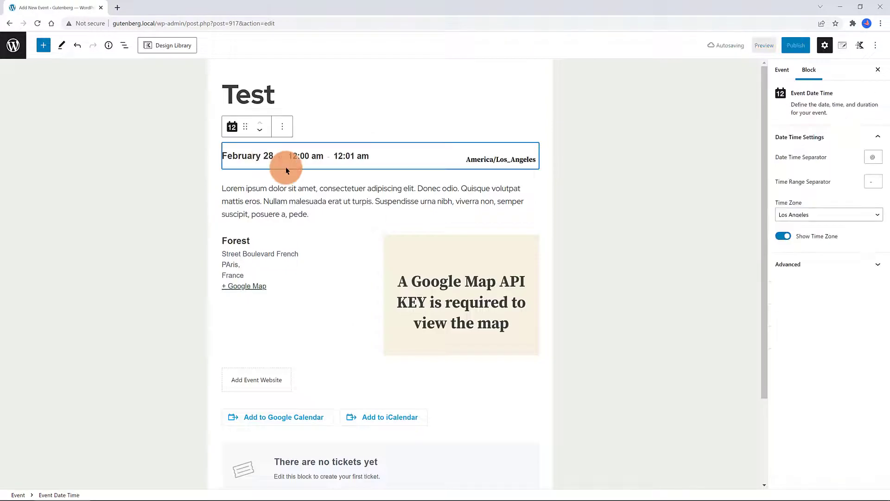
Check the Event Sharing block's share settings, leaving Google Calendar sharing switched on.
click(139, 337)
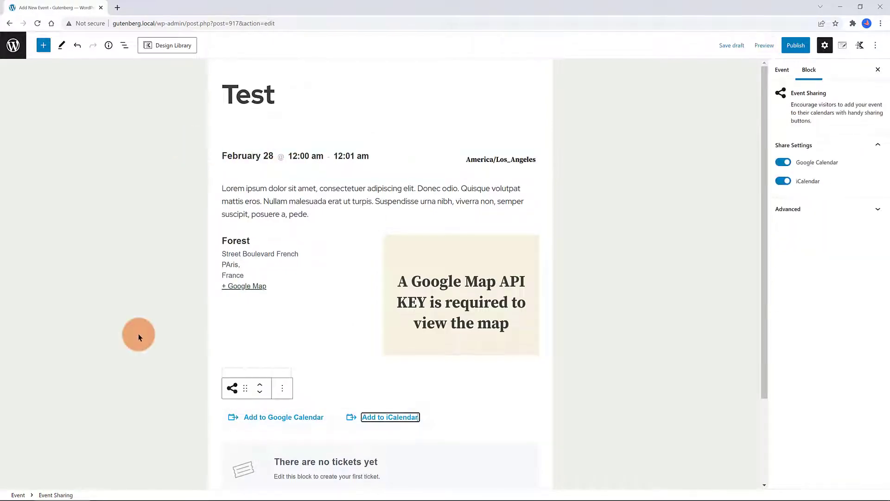
click(784, 159)
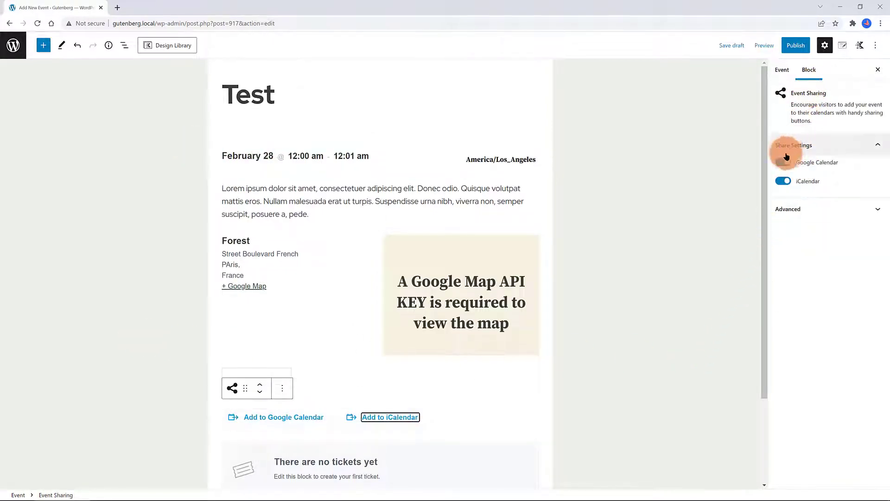
click(878, 148)
click(878, 148)
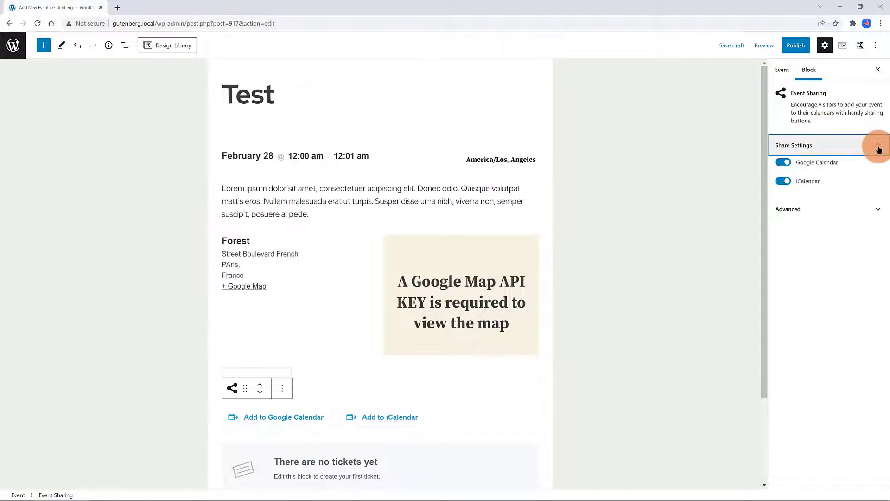
click(783, 162)
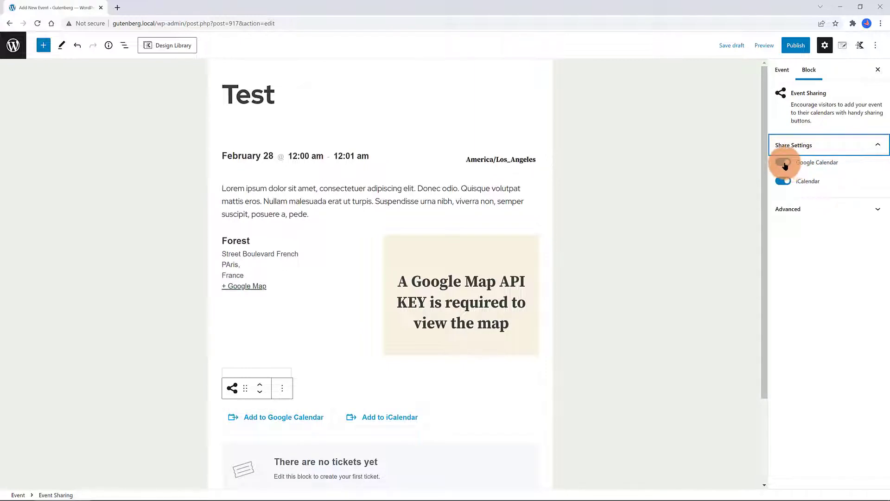
In the Event settings, set the lake-and-mountain landscape photo as the featured image.
click(782, 70)
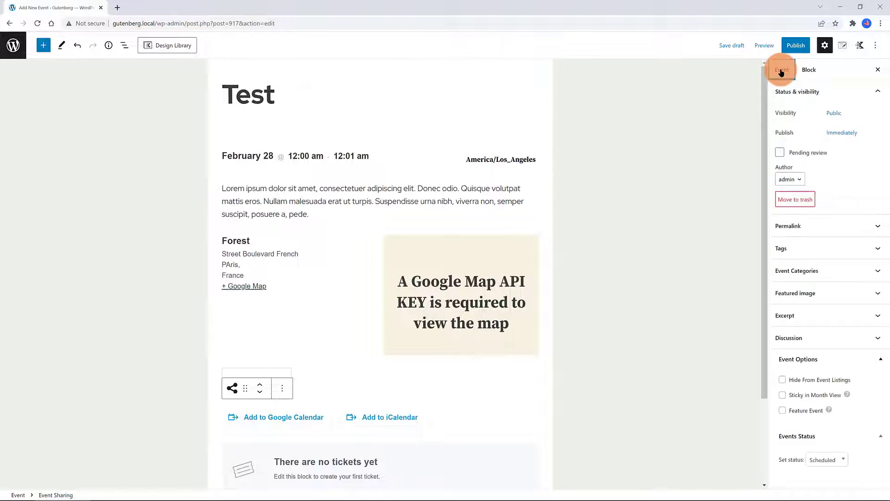
click(835, 271)
click(831, 302)
click(828, 339)
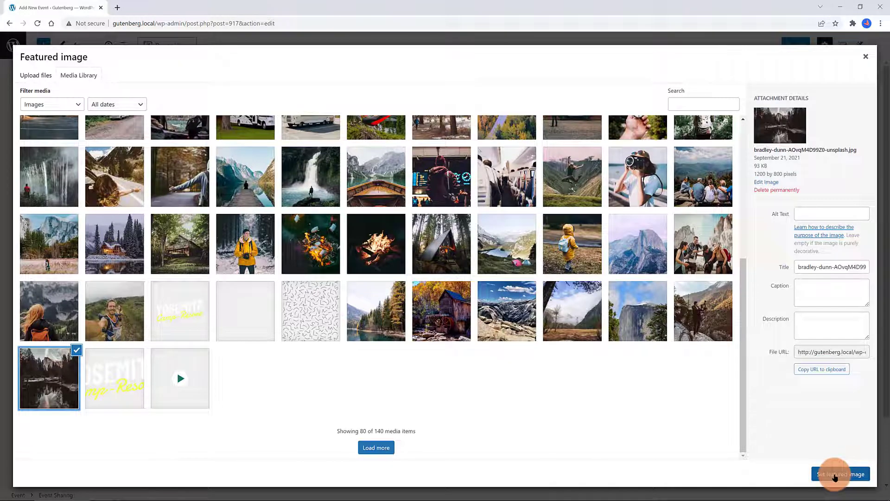
click(835, 478)
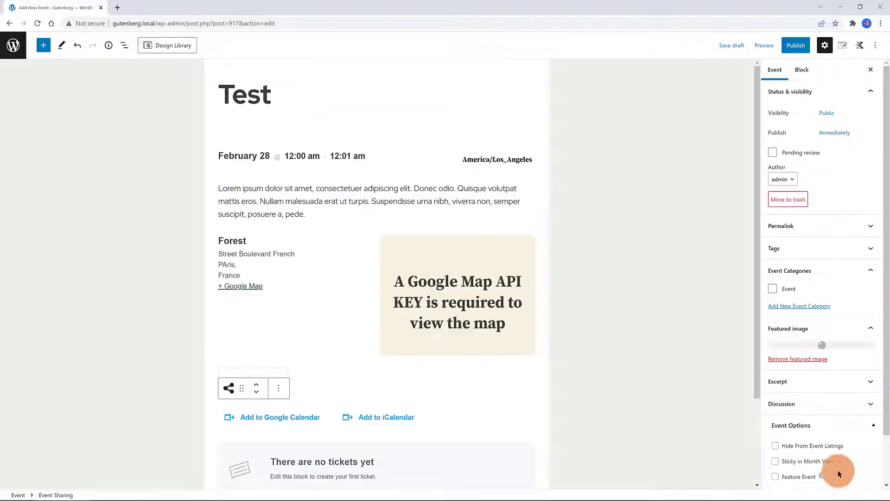
scroll(666, 399, down, 2)
scroll(666, 402, down, 1)
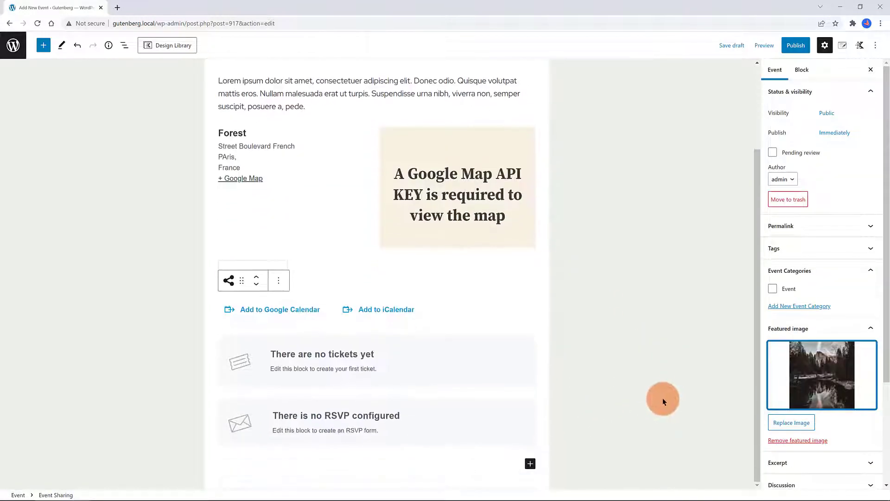
scroll(591, 388, up, 3)
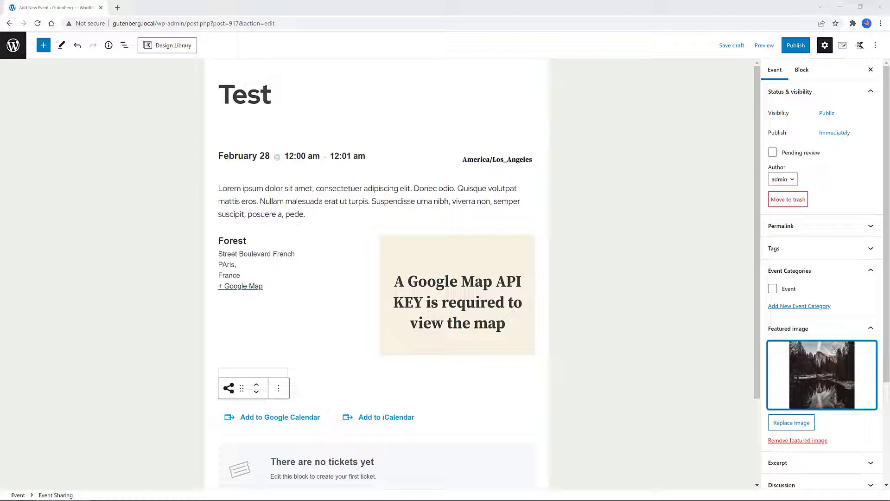
Add a VIP ticket priced at $29 with SKU 33456 in the Tickets block.
scroll(375, 278, down, 3)
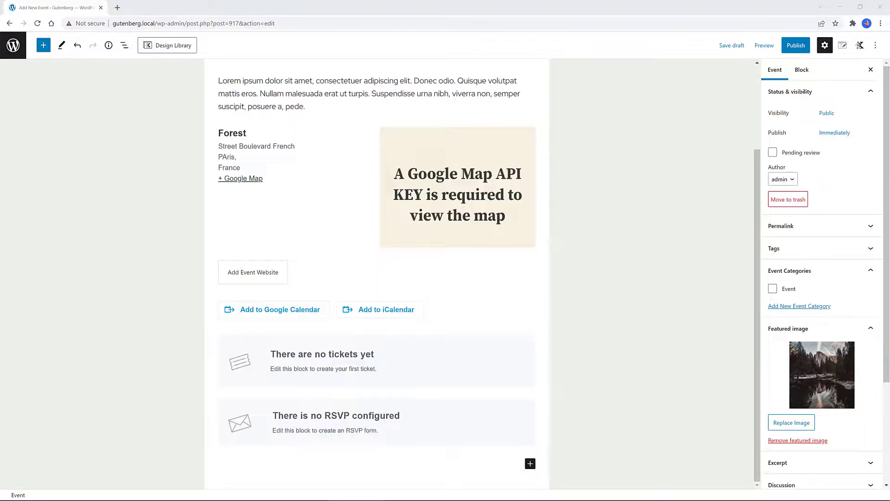
click(296, 366)
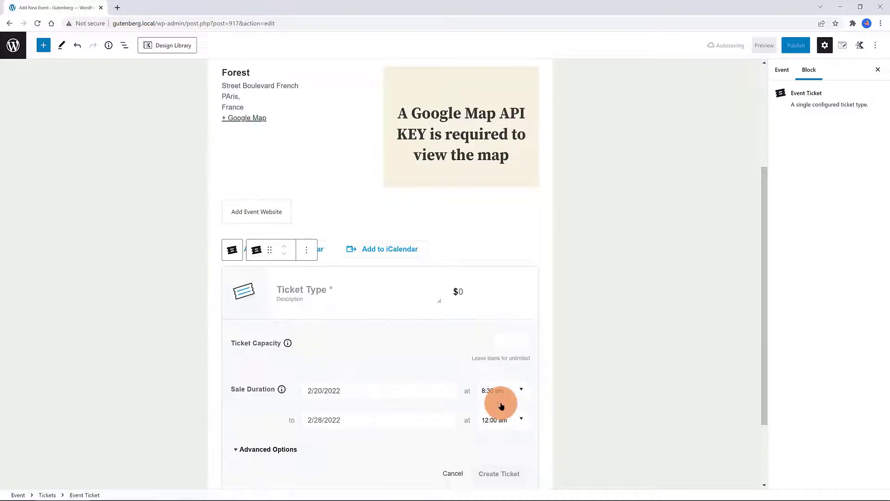
text(VIP)
click(460, 288)
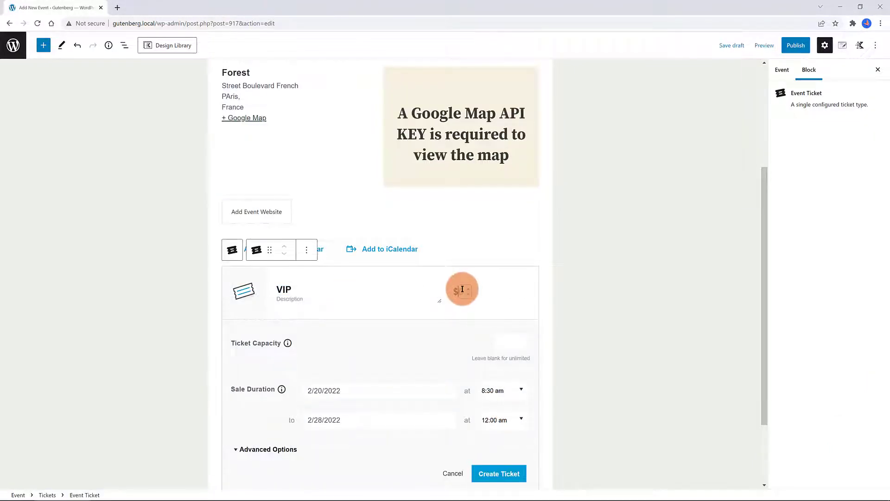
text(2)
text(5)
click(334, 391)
scroll(301, 432, down, 1)
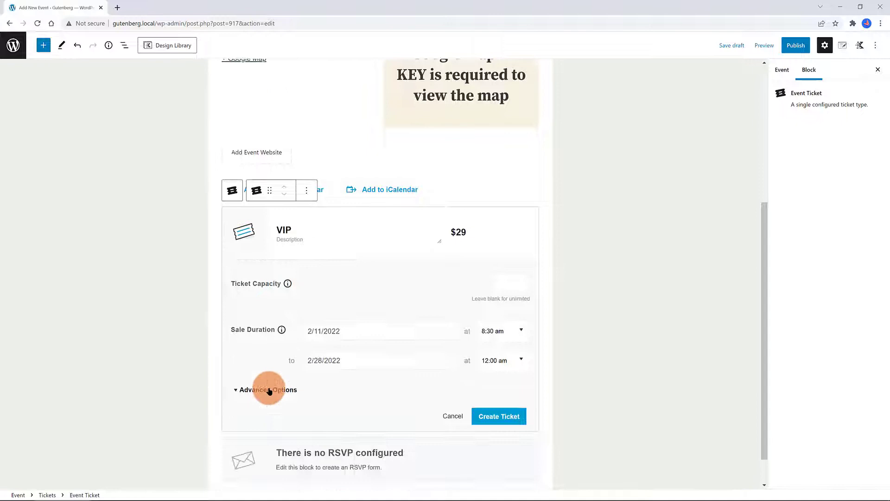
click(267, 389)
click(326, 416)
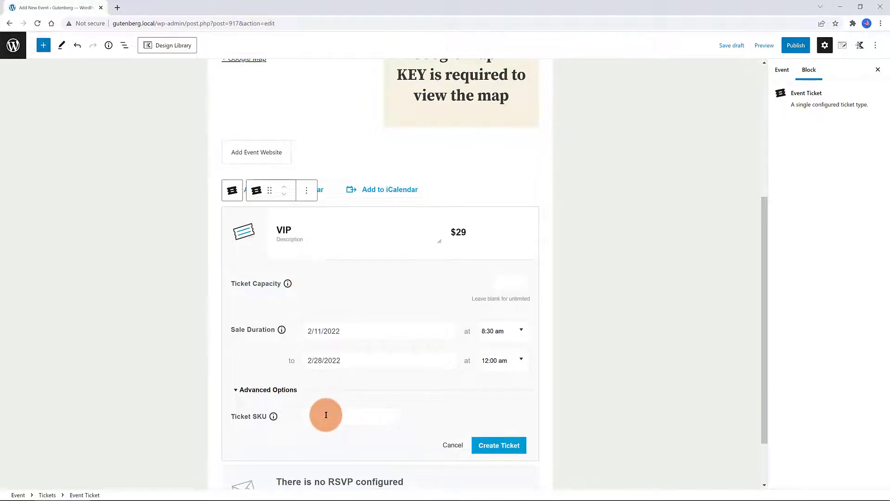
text(33456)
click(504, 445)
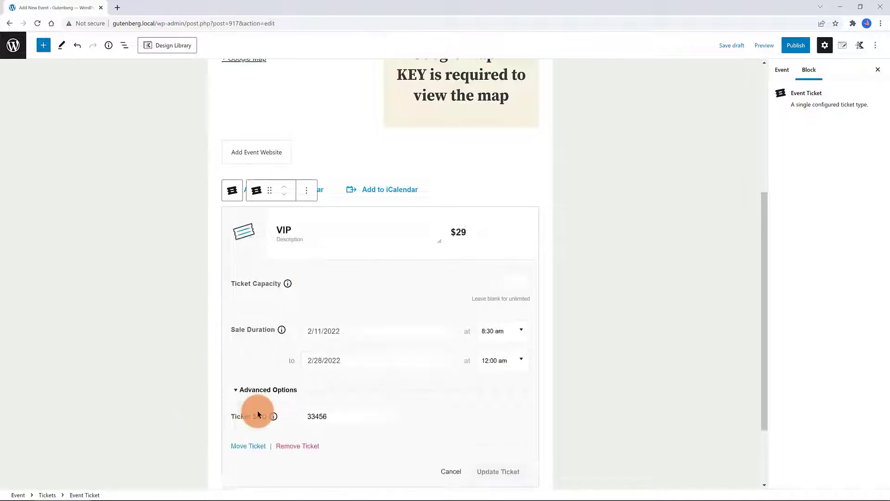
Create the Test RSVP and publish the event.
scroll(218, 415, down, 2)
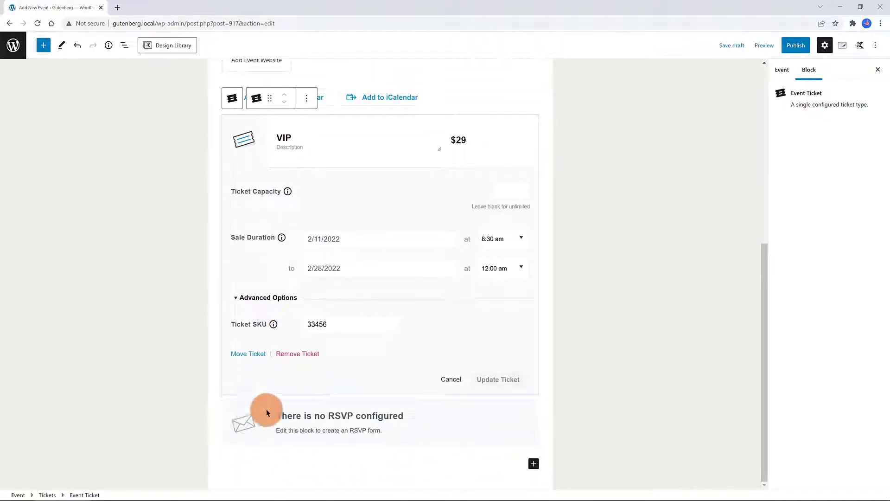
click(296, 415)
click(70, 255)
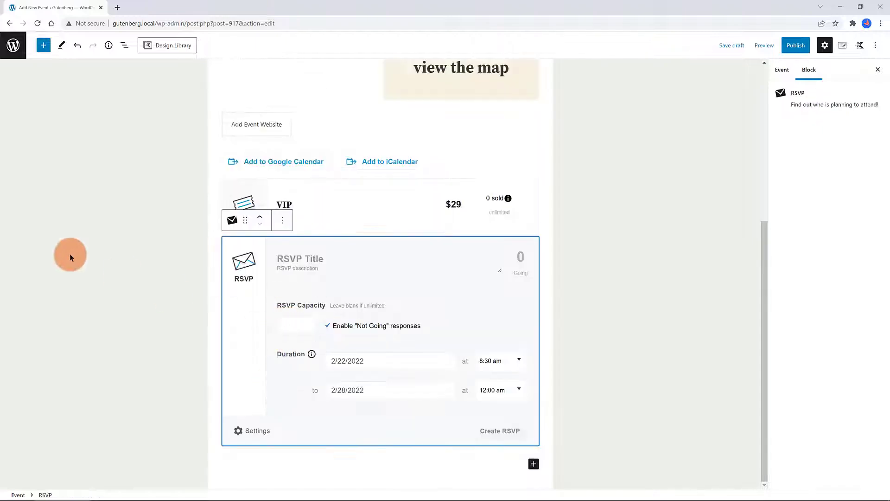
click(497, 429)
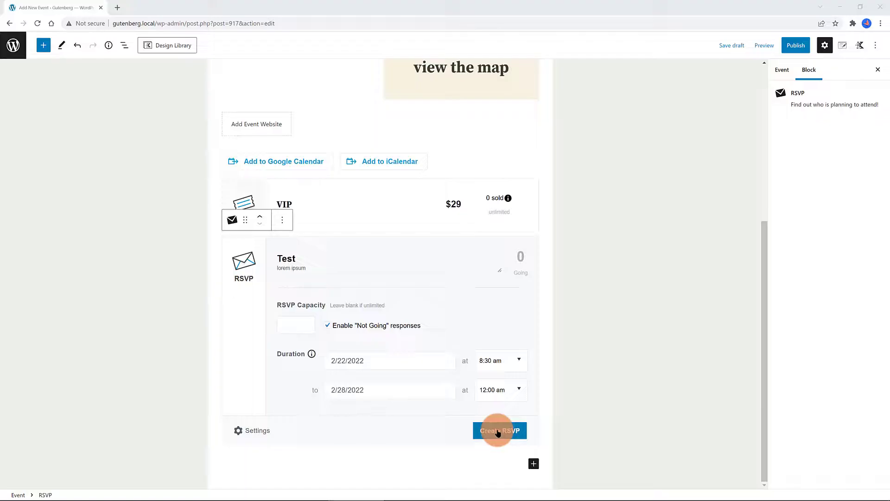
click(803, 47)
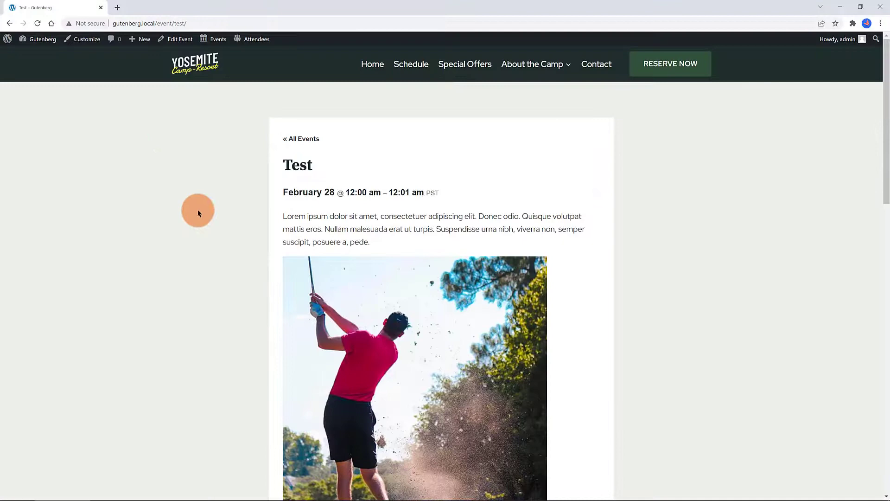
Scroll through the published Test event's front-end page.
scroll(228, 255, down, 3)
scroll(228, 258, down, 8)
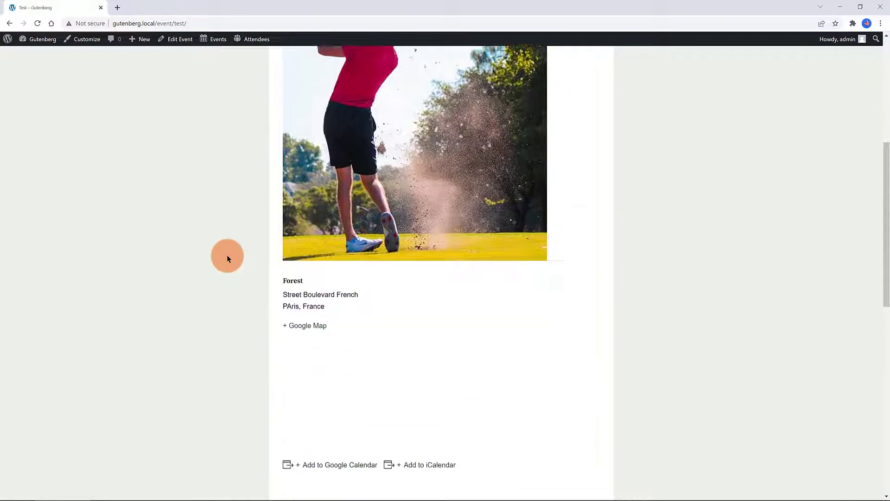
scroll(228, 258, down, 4)
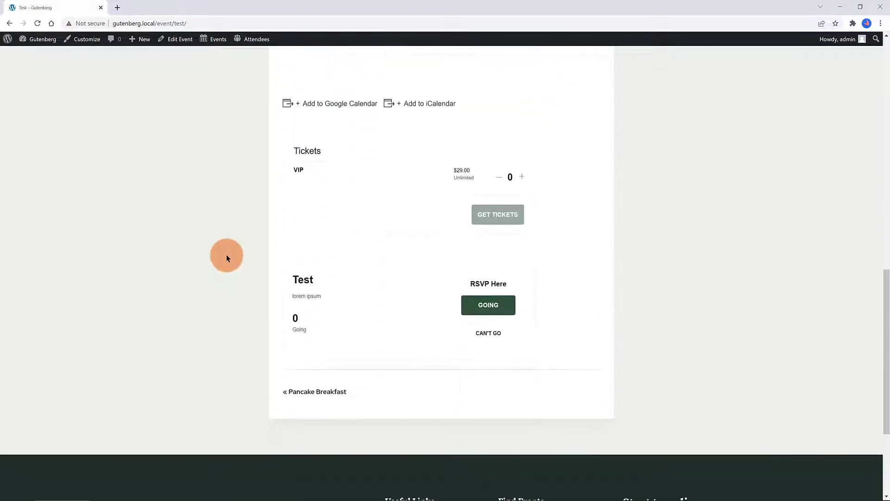
scroll(228, 258, up, 4)
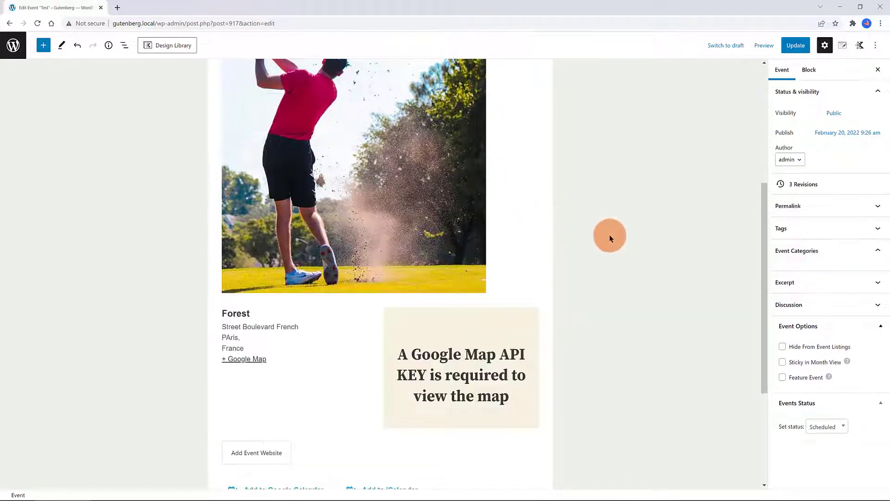
scroll(611, 235, down, 3)
Insert the first Testimonials section from the Design Library below the RSVP and update the event.
click(174, 45)
click(86, 135)
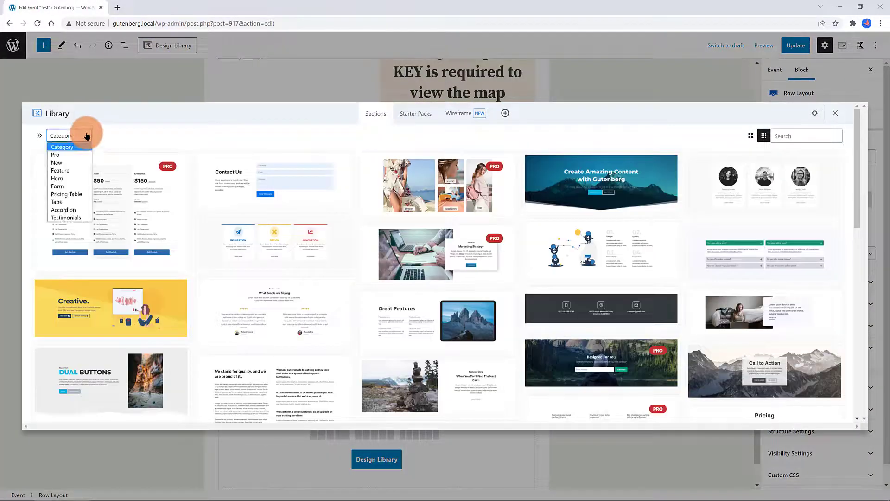
click(70, 217)
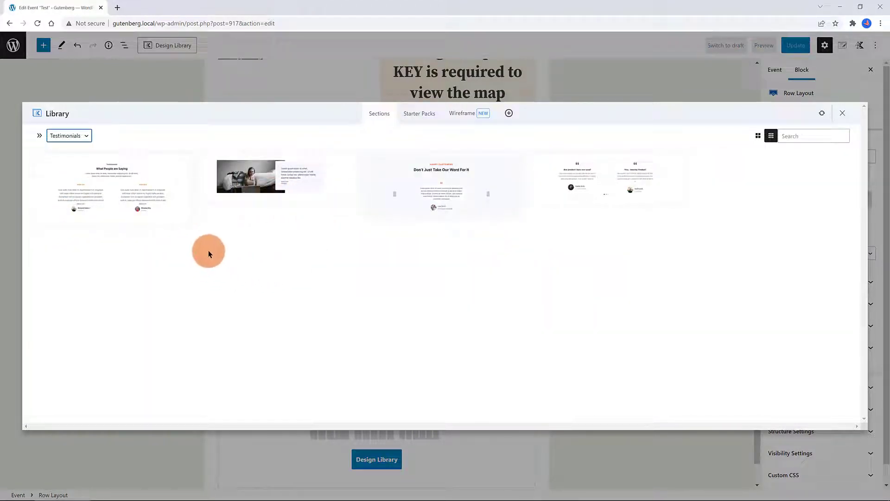
click(127, 181)
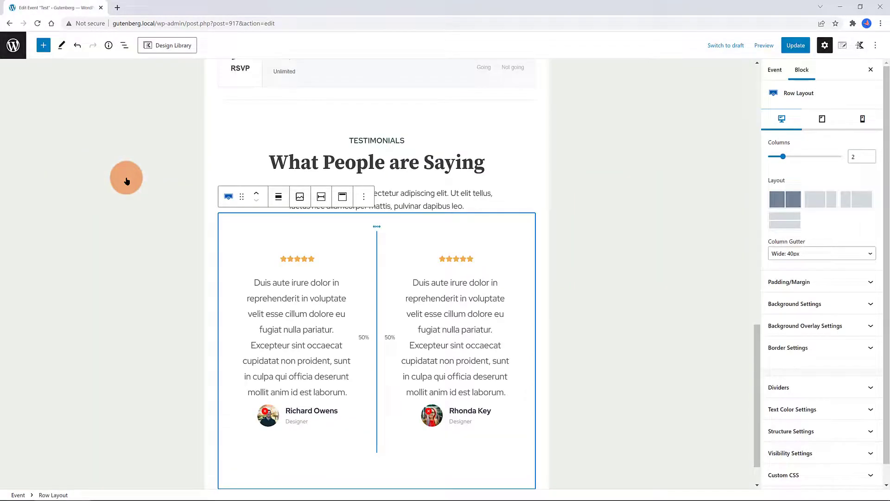
scroll(290, 258, up, 4)
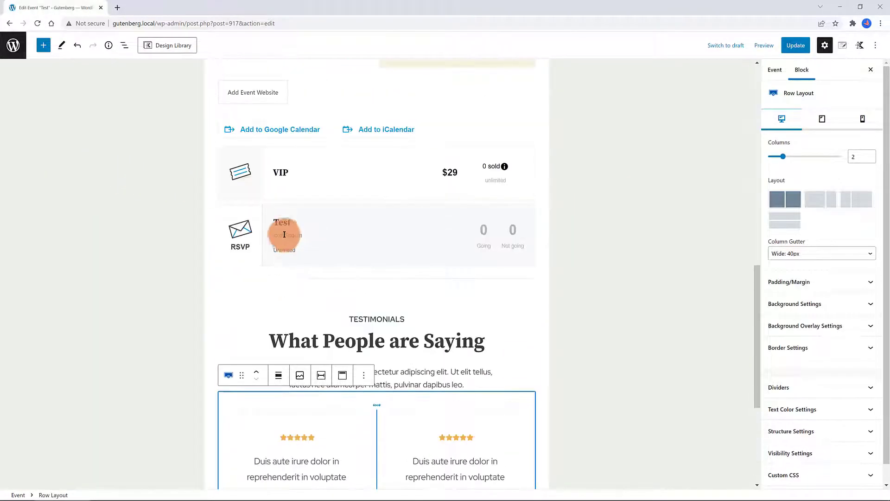
scroll(284, 235, down, 3)
scroll(279, 245, down, 3)
click(798, 46)
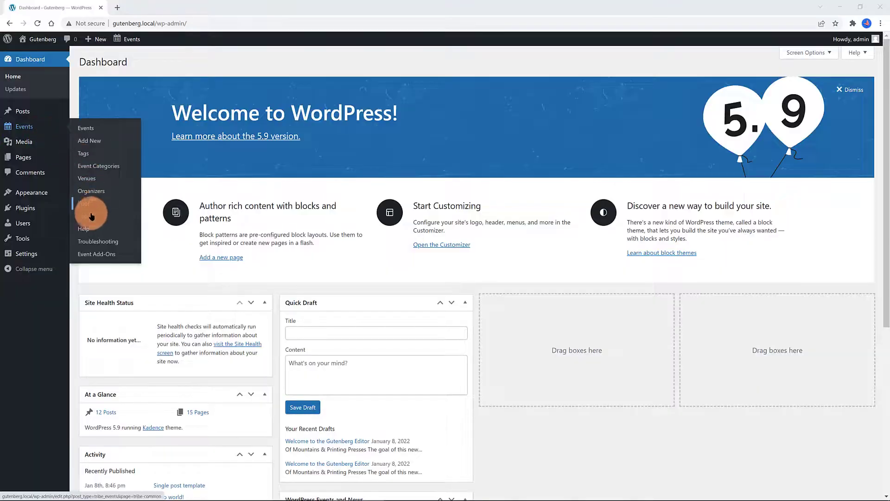
Tick 'Show The Events Calendar link' in Events Settings and save the changes.
click(90, 218)
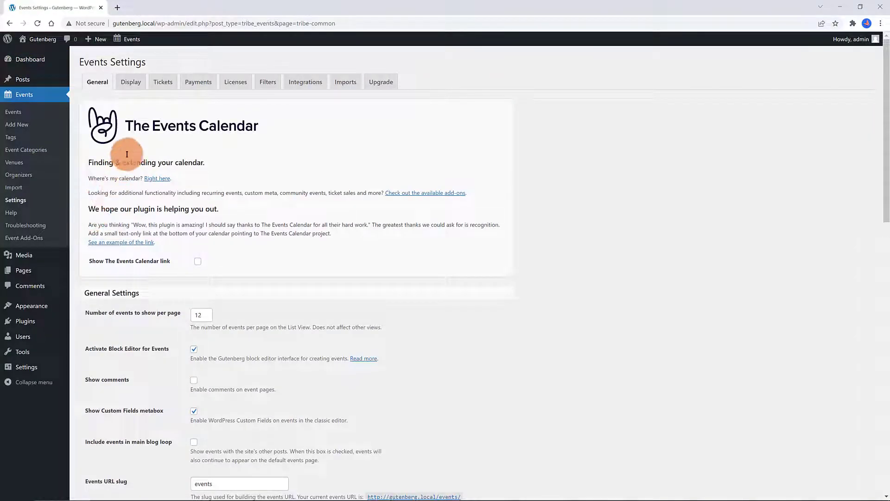
click(198, 261)
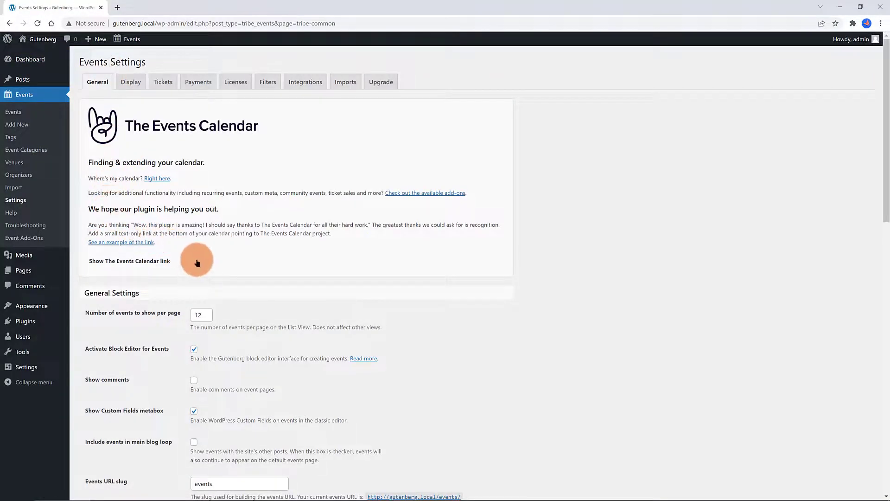
scroll(250, 263, down, 4)
scroll(352, 236, down, 4)
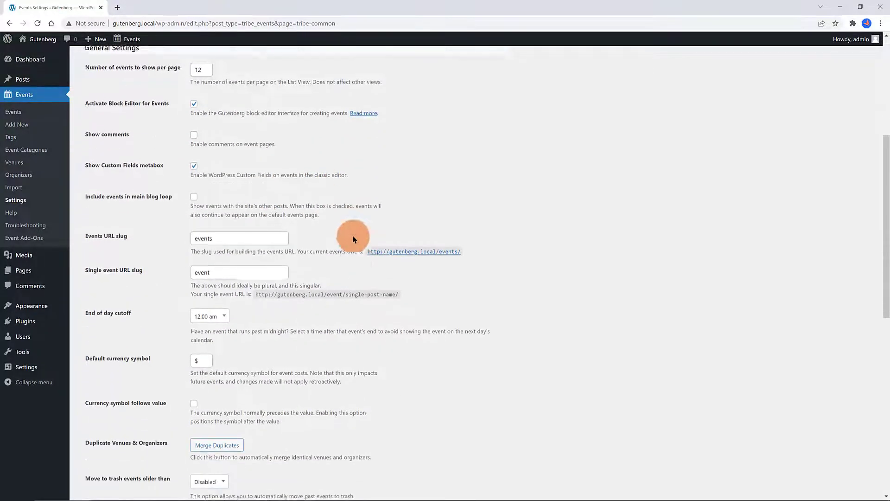
scroll(355, 236, down, 7)
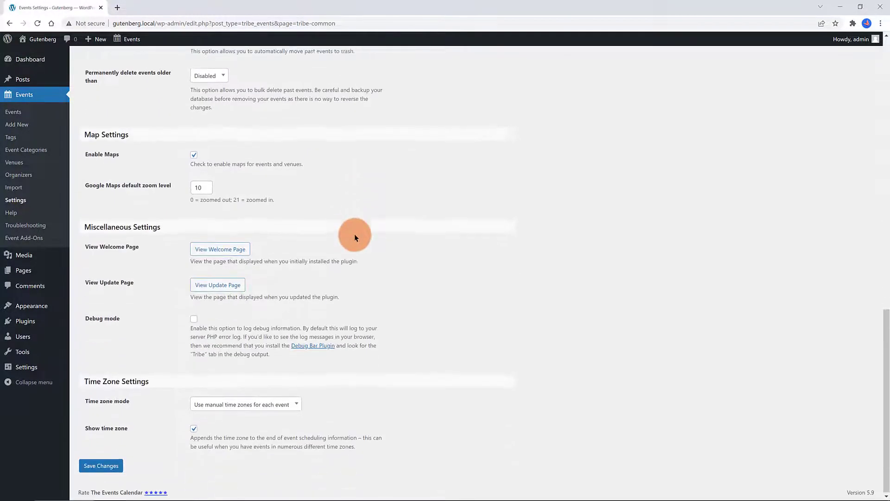
click(101, 464)
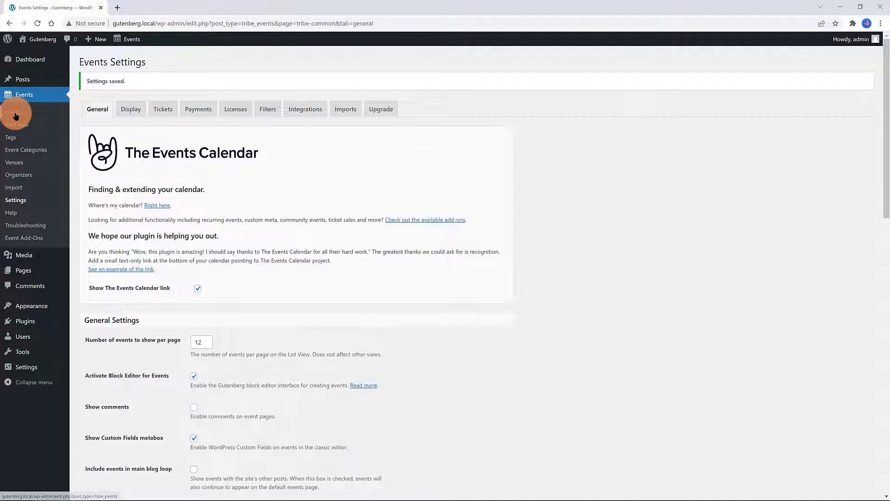
View the front-end events page, trying Month and Day views before returning to List.
click(15, 116)
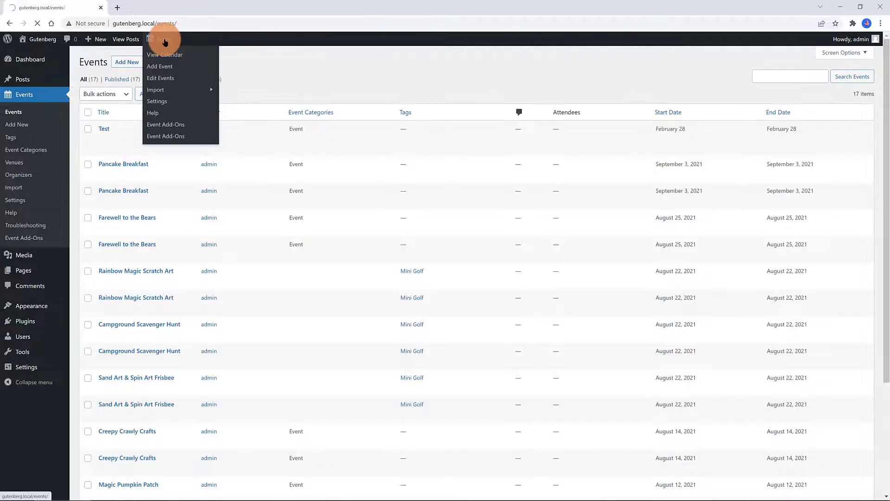
click(158, 39)
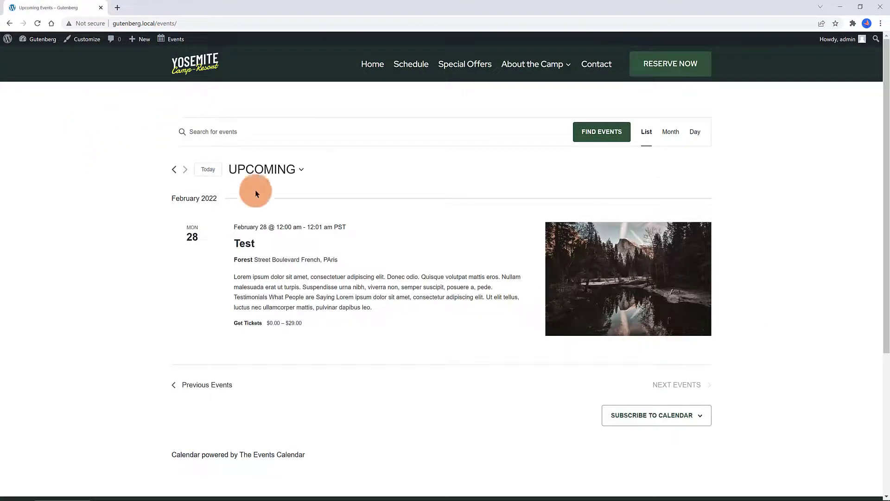
scroll(416, 225, down, 3)
scroll(415, 225, up, 3)
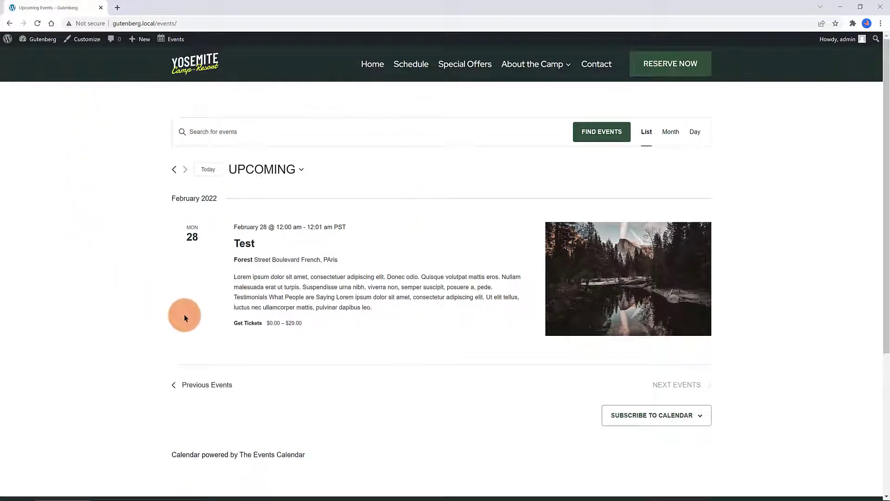
click(673, 131)
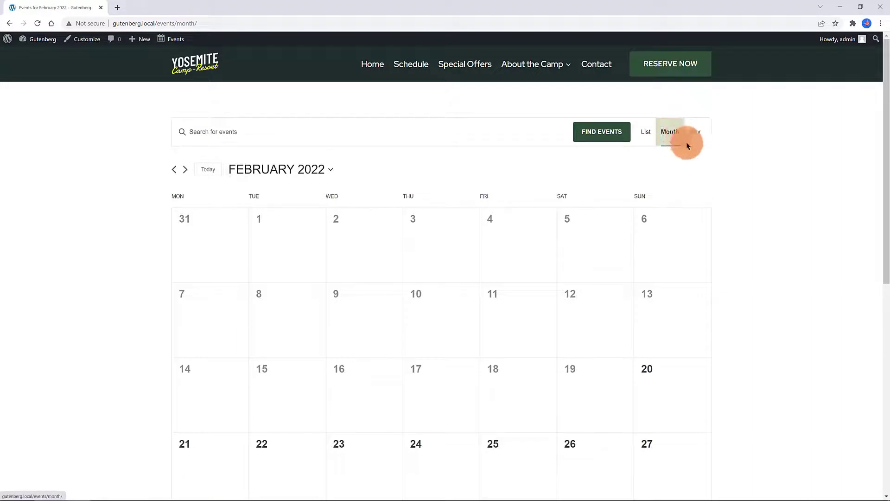
click(694, 133)
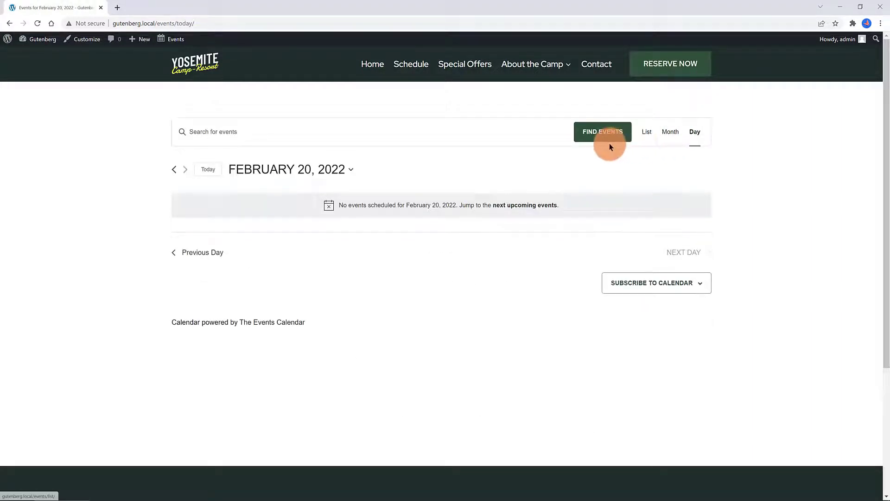
click(645, 134)
Copy the events page URL and go to the All Pages list.
right_click(167, 23)
key(ctrl+c)
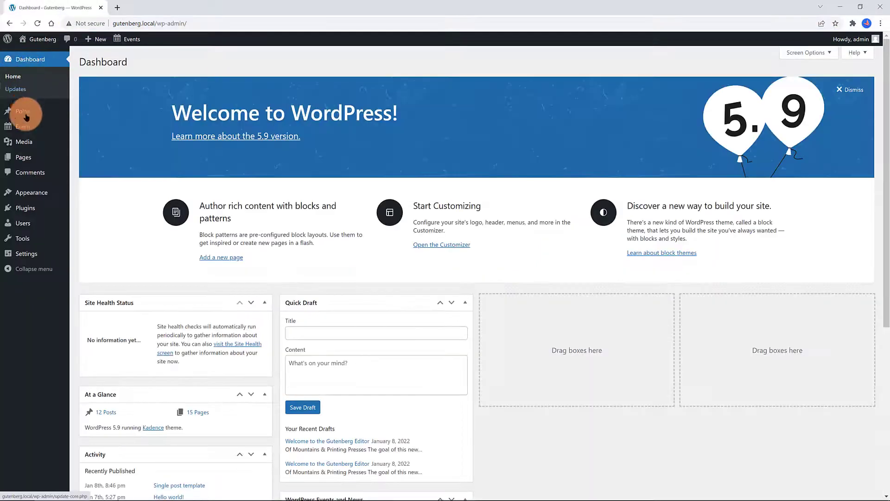
mouse_move(30, 161)
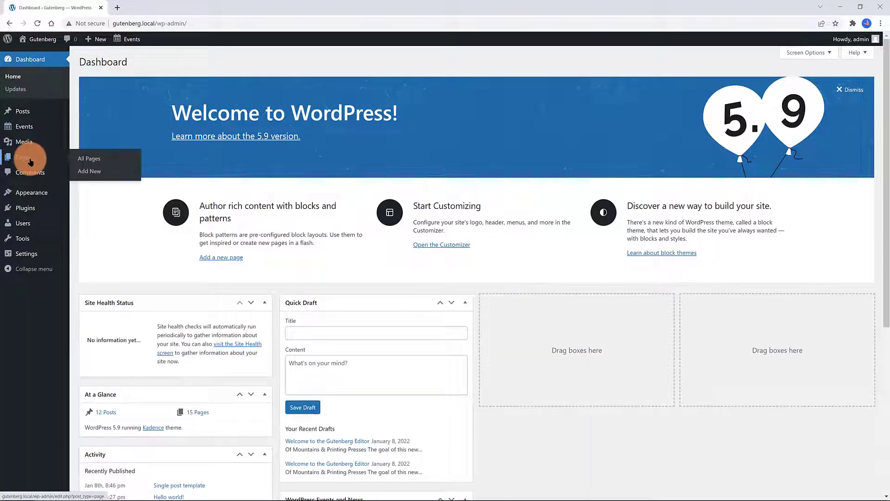
click(89, 158)
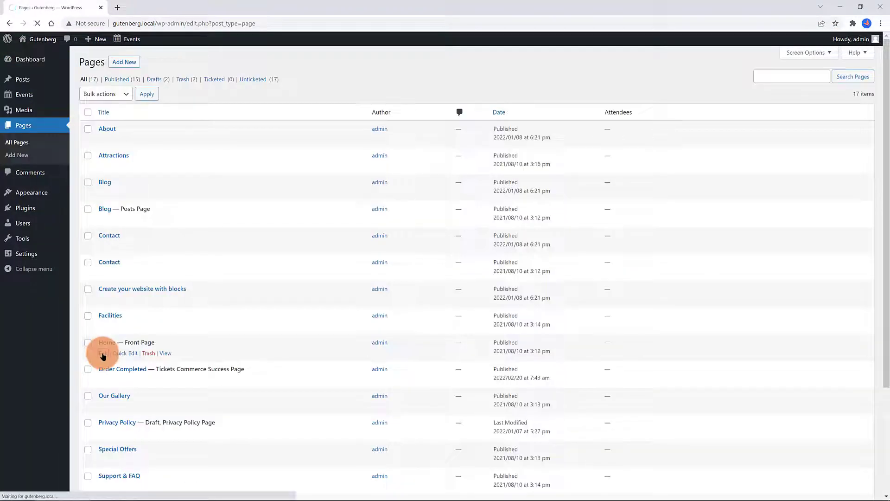
Edit the Home page and paste the events page URL as the ALL EVENTS button's link.
click(103, 356)
scroll(304, 218, down, 4)
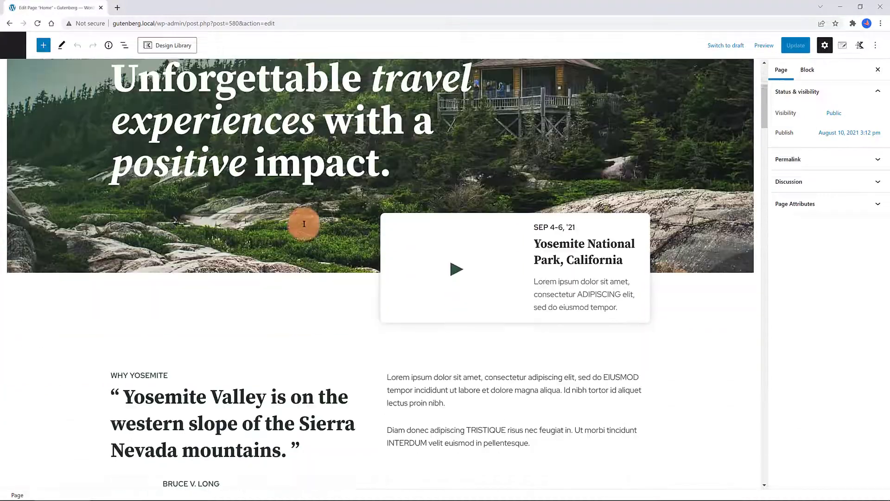
scroll(304, 224, down, 10)
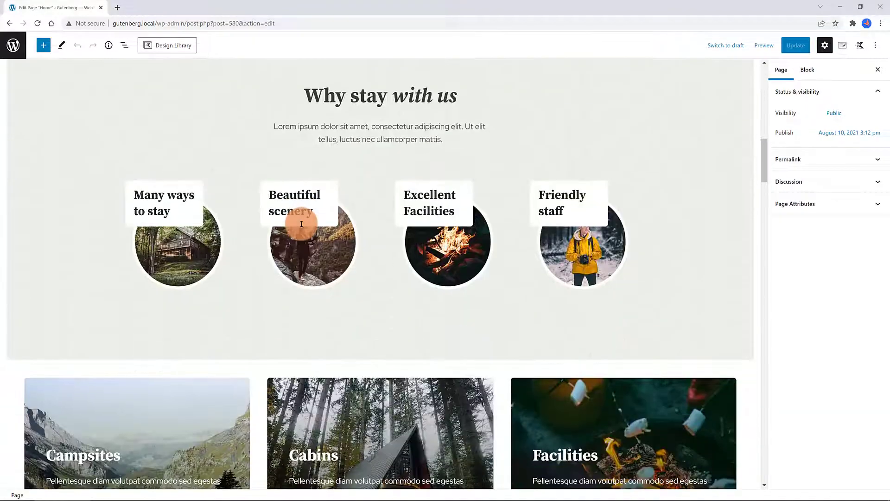
scroll(301, 224, down, 15)
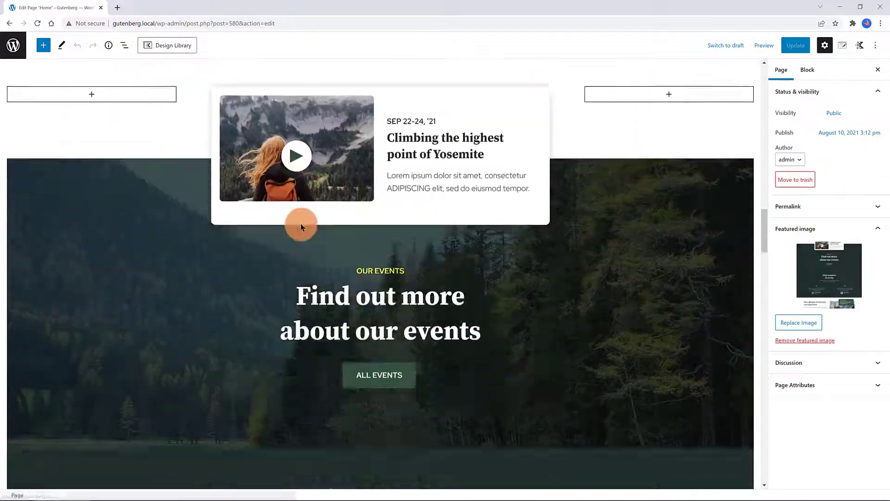
scroll(302, 227, down, 3)
click(400, 255)
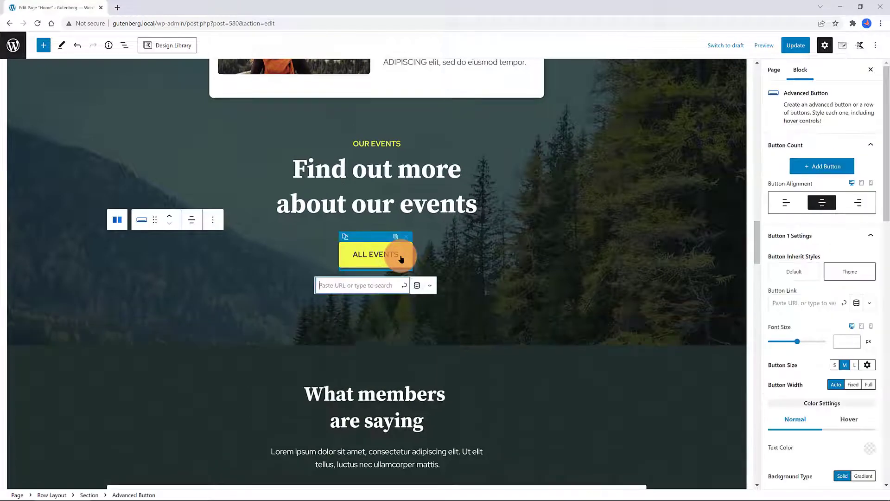
click(334, 286)
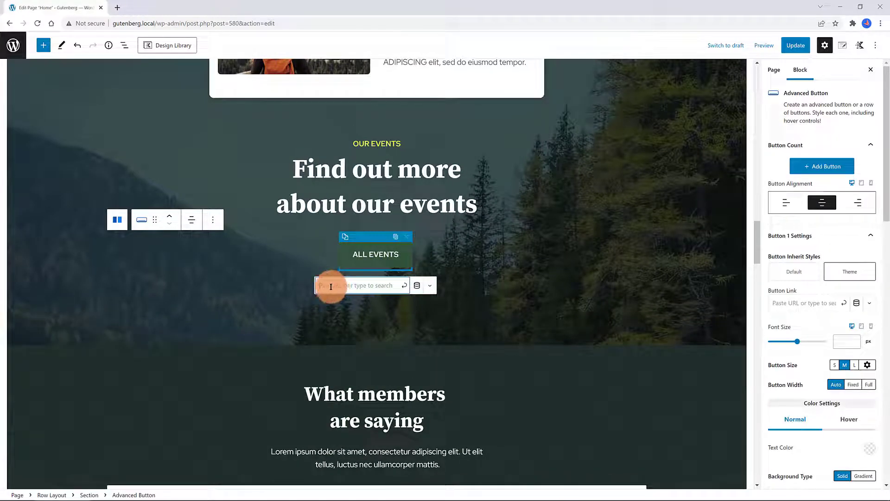
key(ctrl+v)
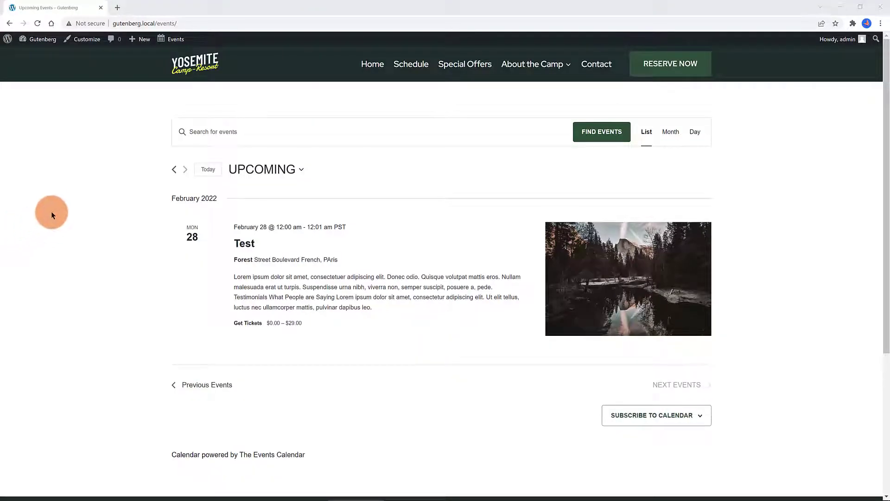
In Customizer > The Events Calendar > Single Event Layout, choose the second title layout, centred.
click(89, 43)
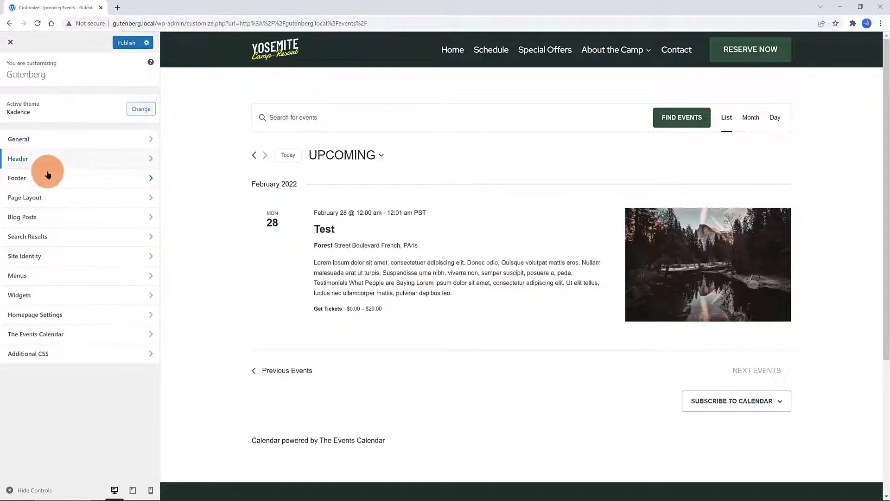
click(52, 334)
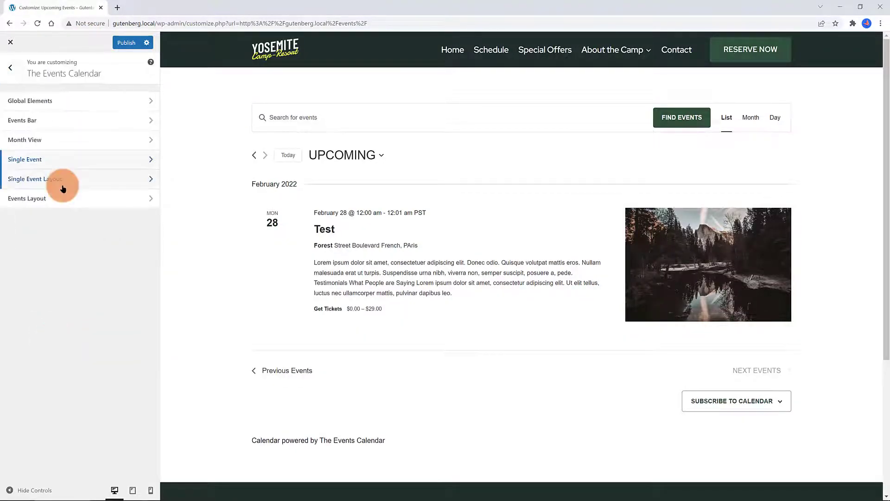
click(101, 180)
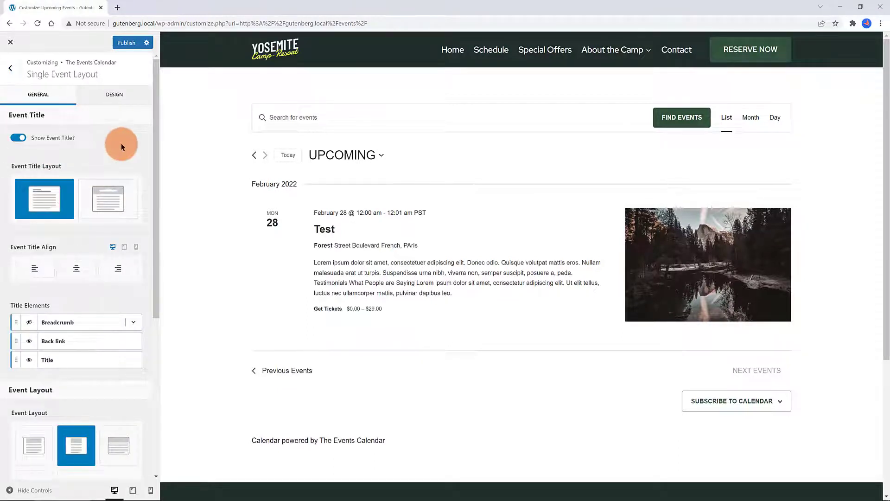
scroll(120, 145, down, 2)
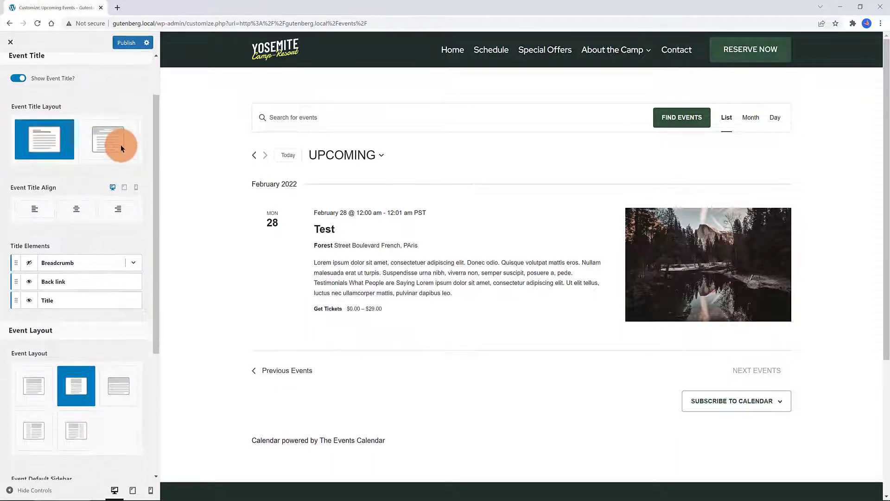
click(84, 137)
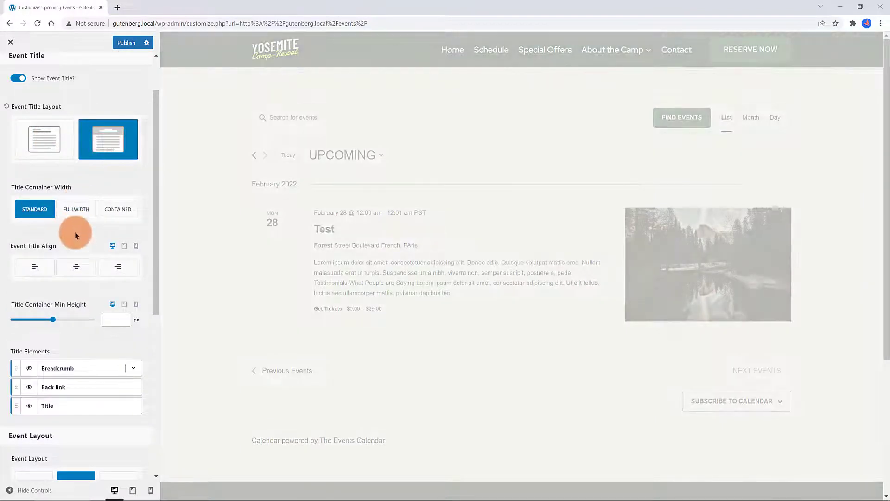
click(74, 270)
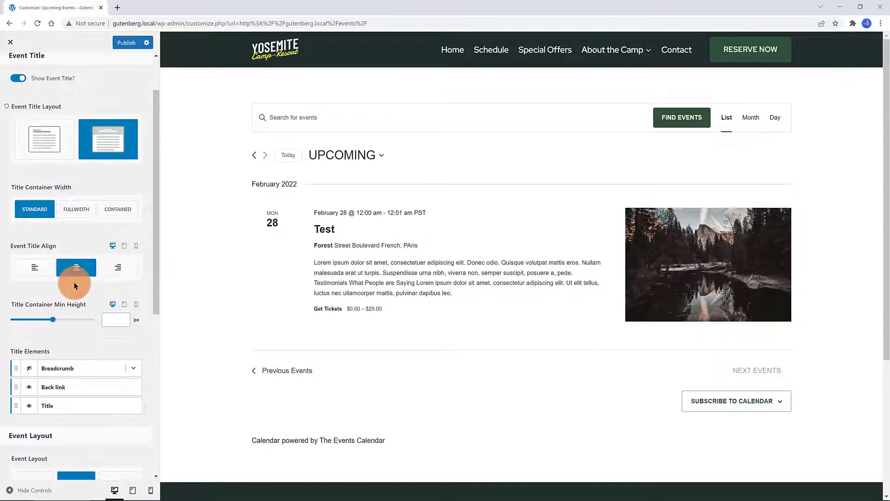
Set the Events Layout background colour to the beige swatch DADDC4.
key(Escape)
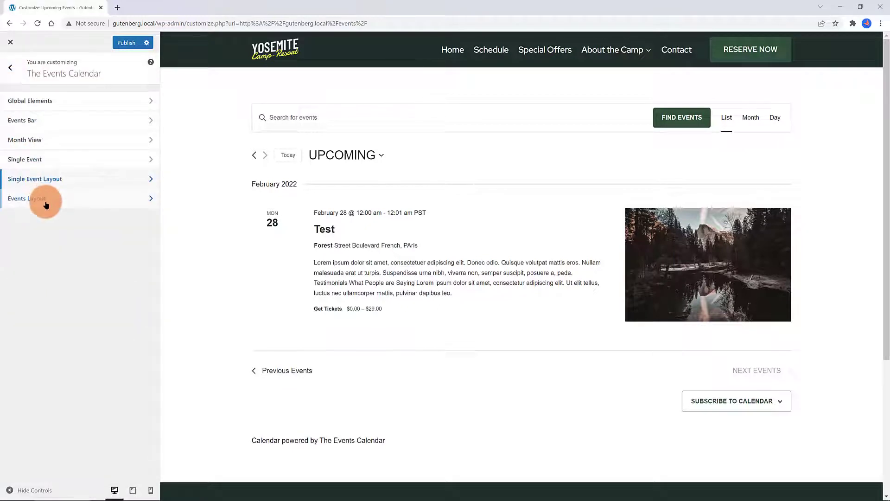
click(40, 199)
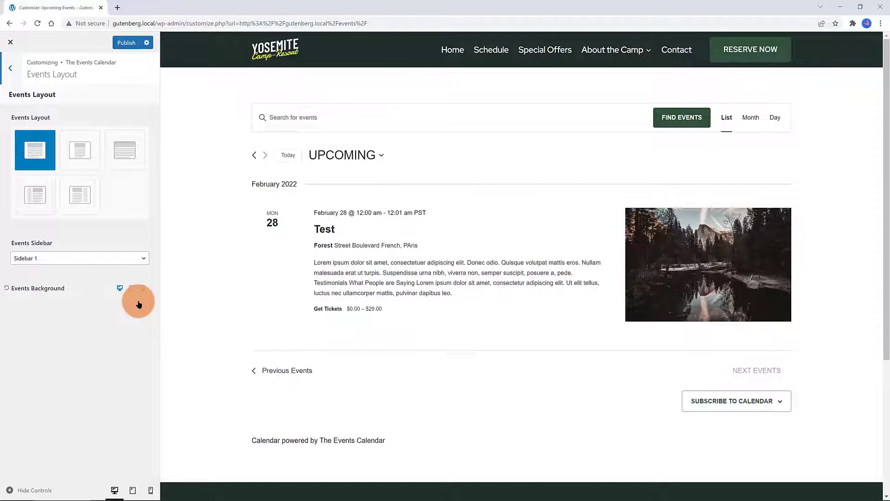
click(139, 304)
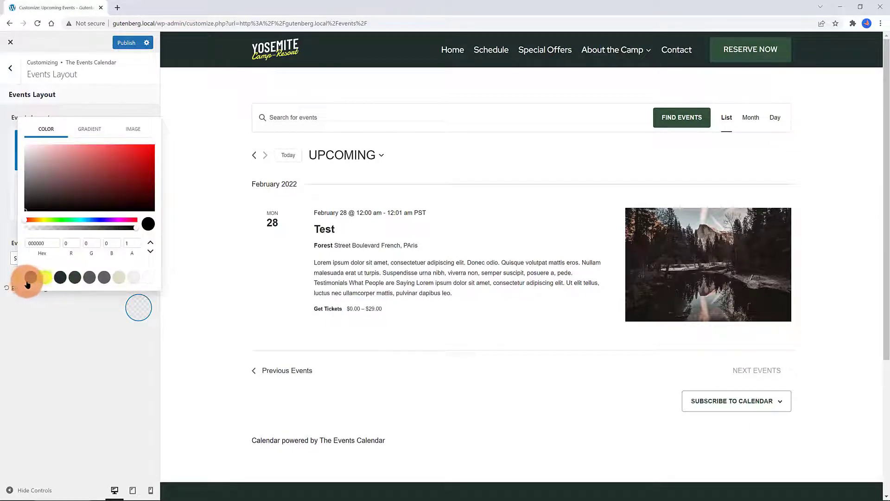
click(119, 277)
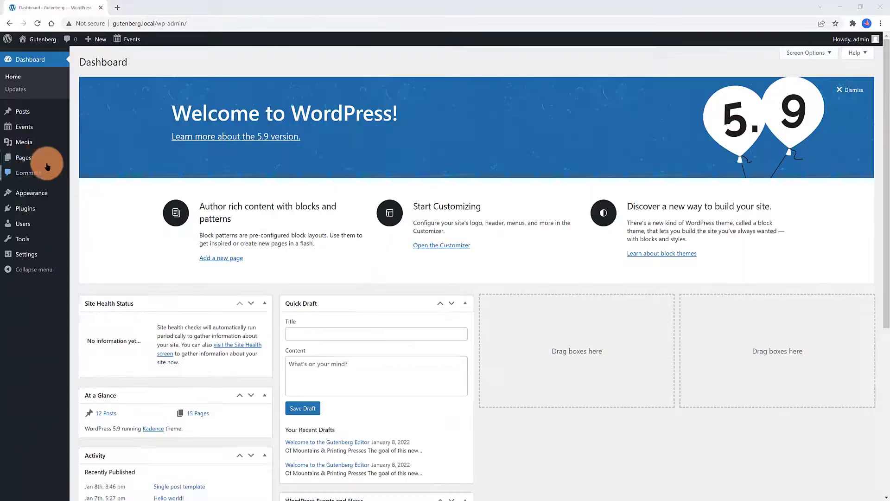
Add a new page titled Events.
mouse_move(43, 163)
click(85, 169)
click(138, 96)
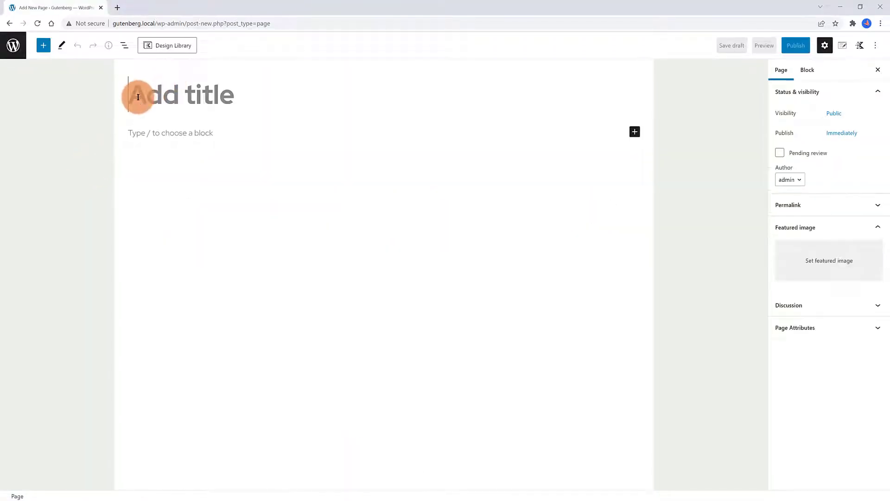
text(Events)
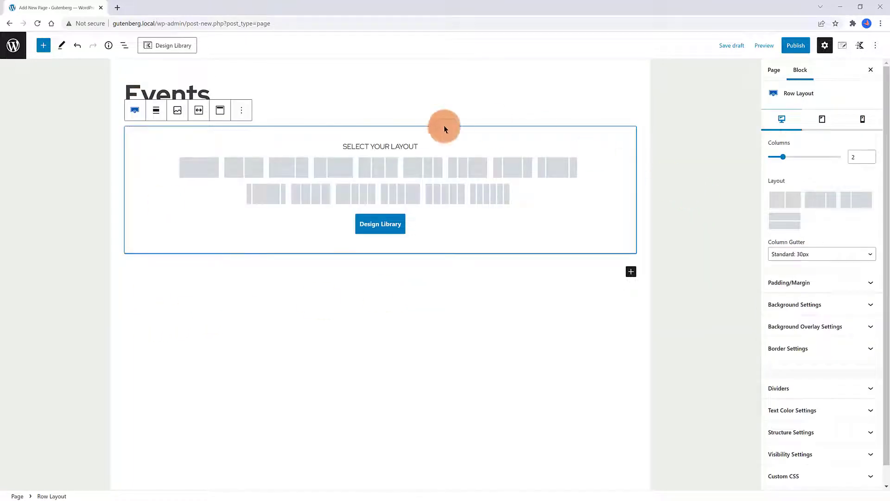
Make the row layout a single column and insert a Kadence Posts block into it.
click(194, 166)
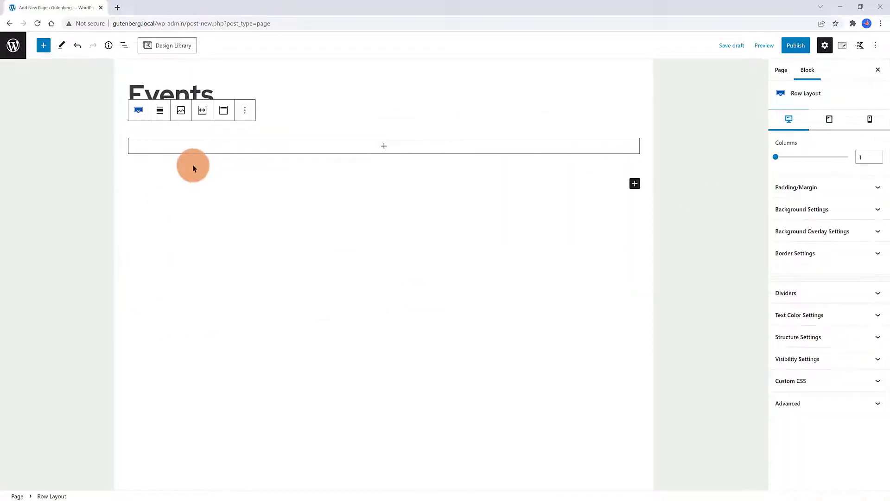
click(382, 147)
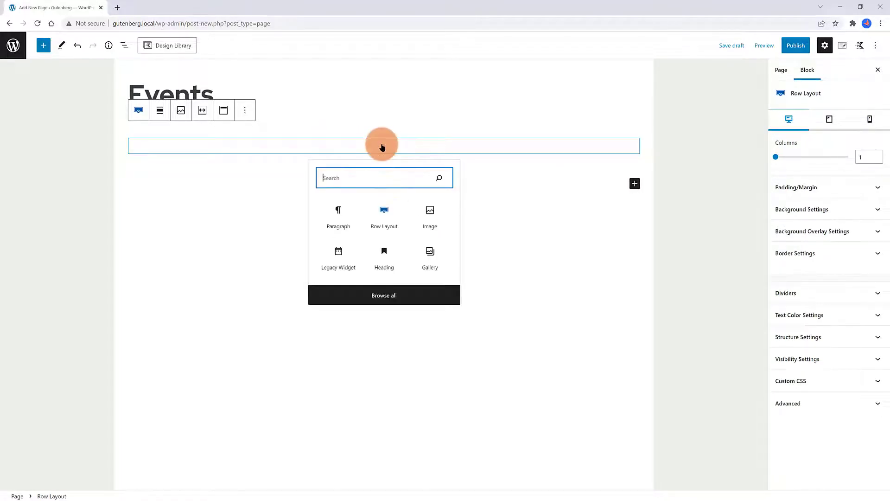
click(357, 183)
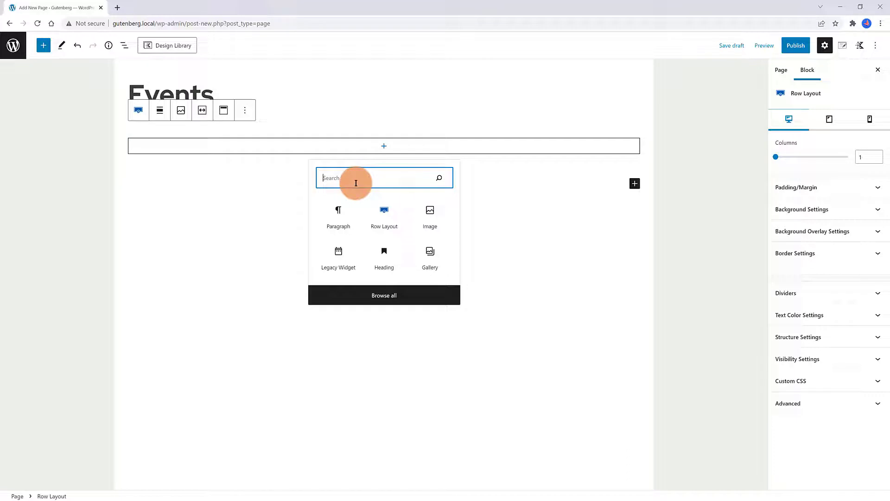
text(posts)
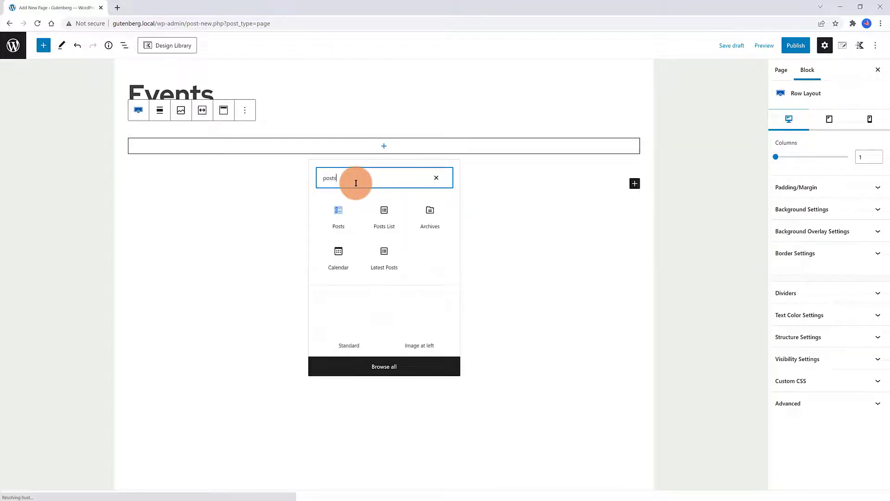
click(334, 214)
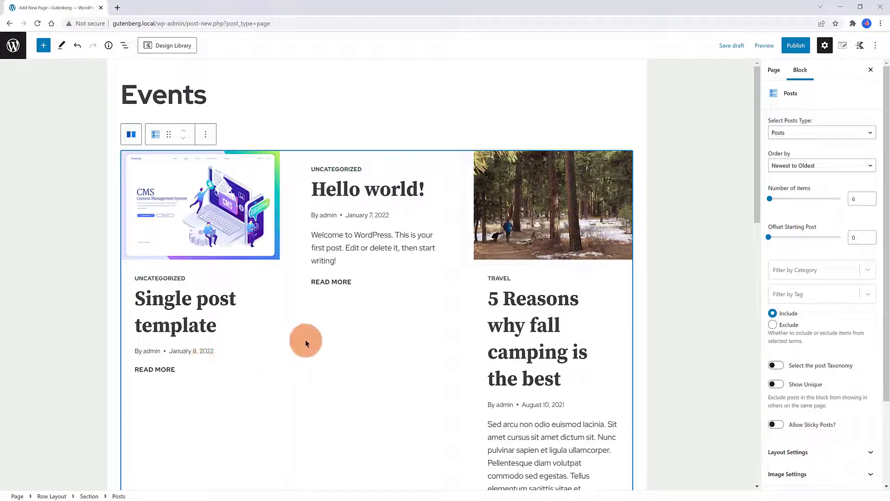
Switch the Posts block's post type to Events.
scroll(306, 341, down, 4)
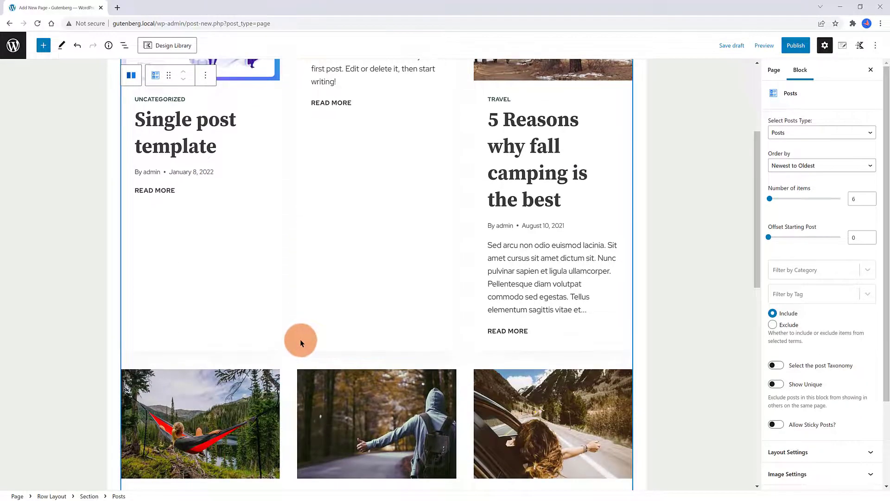
scroll(300, 341, up, 4)
click(789, 132)
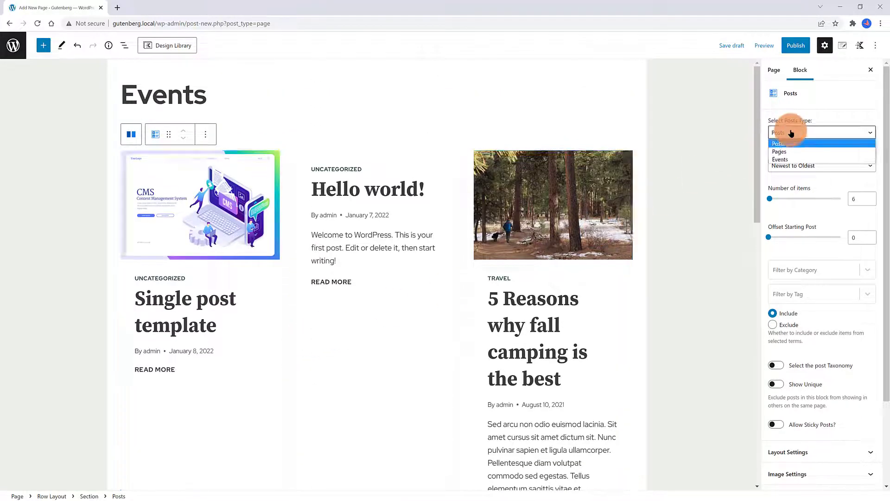
click(788, 160)
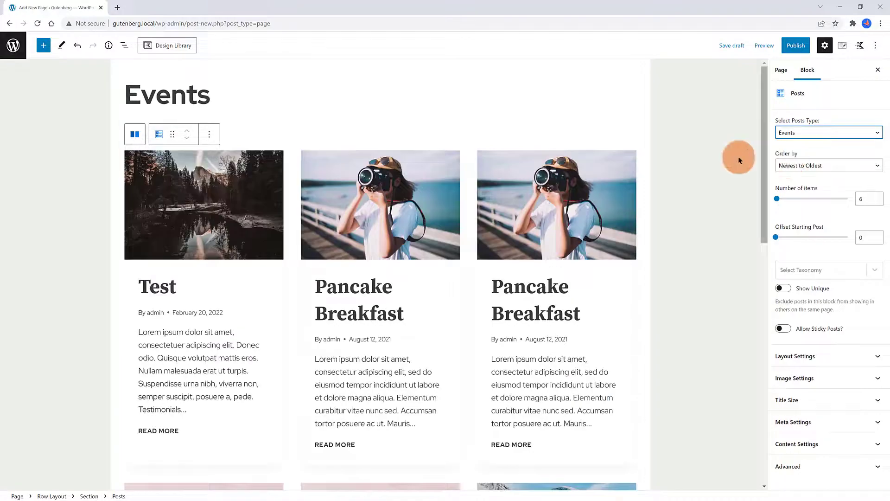
Set Offset Starting Post to 1 and confirm the 3-column Boxed layout settings.
scroll(441, 234, down, 4)
scroll(440, 234, up, 4)
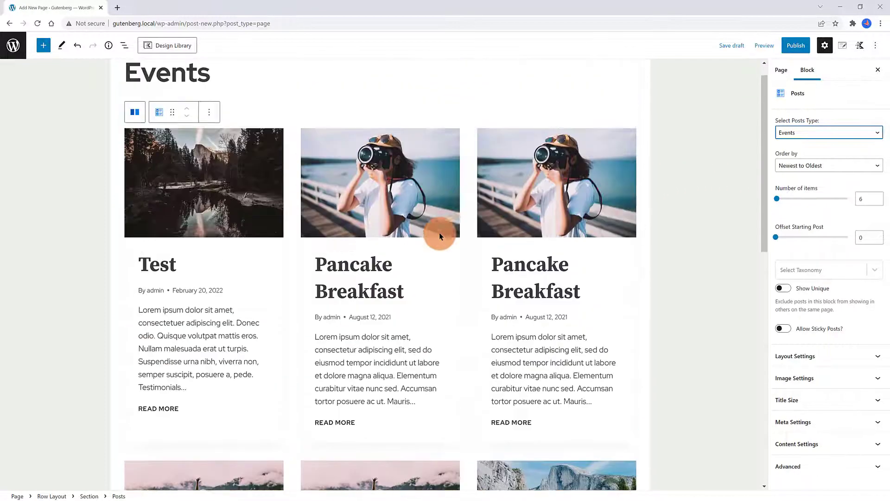
scroll(440, 237, down, 6)
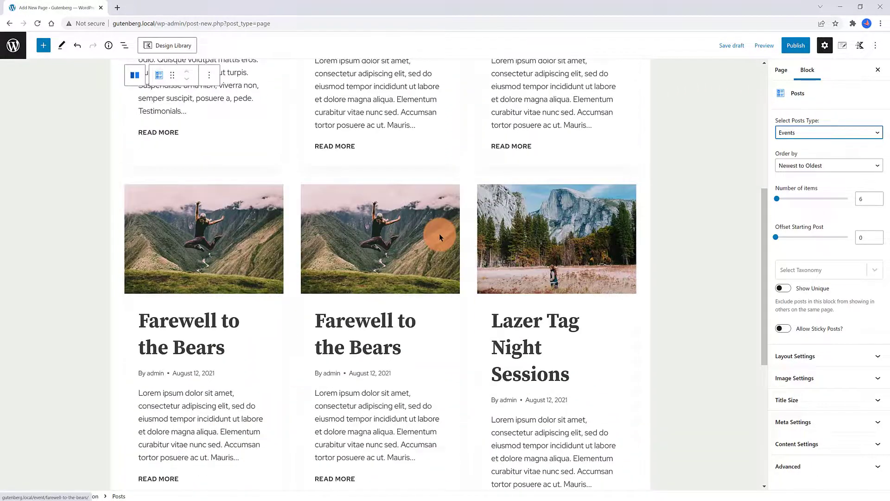
scroll(441, 236, up, 5)
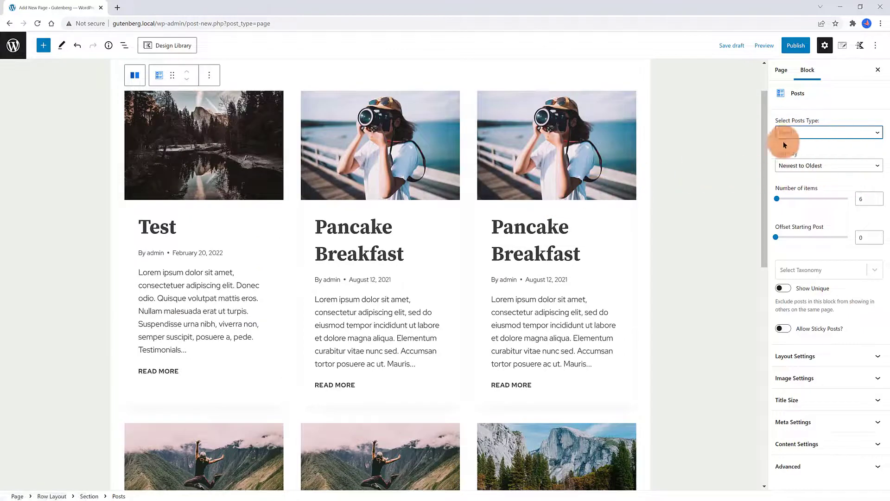
click(860, 238)
text(1)
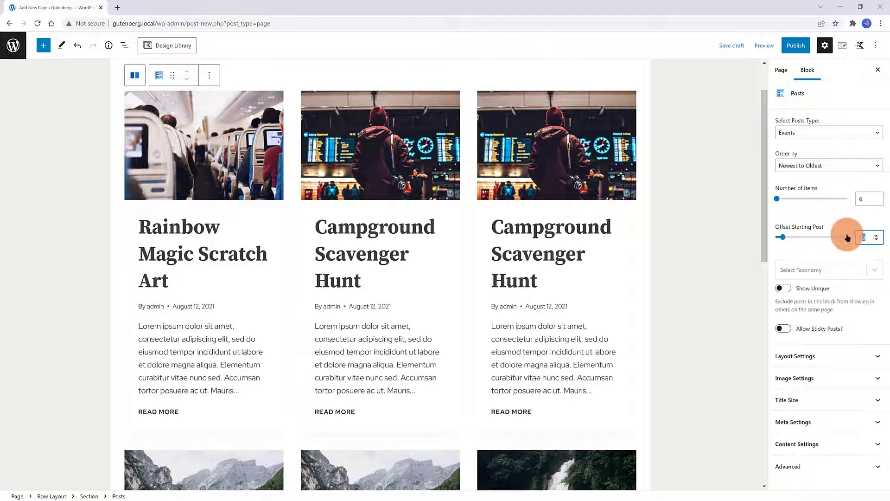
scroll(402, 198, down, 3)
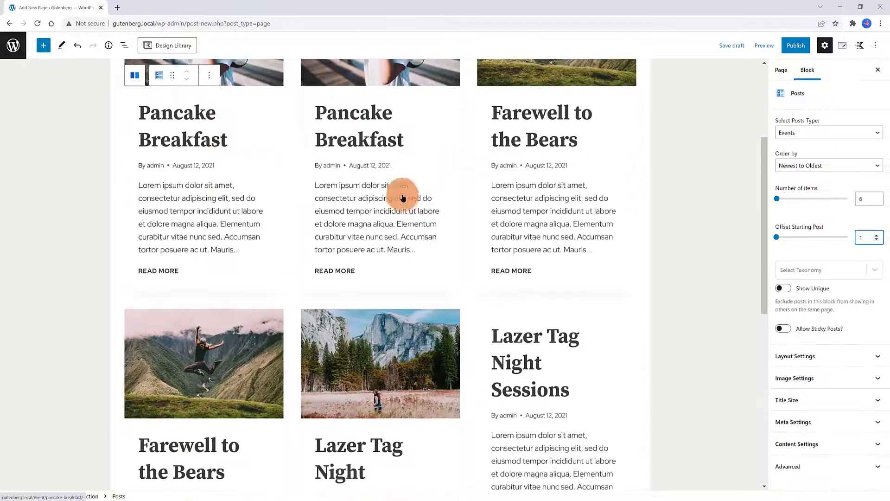
scroll(402, 193, up, 4)
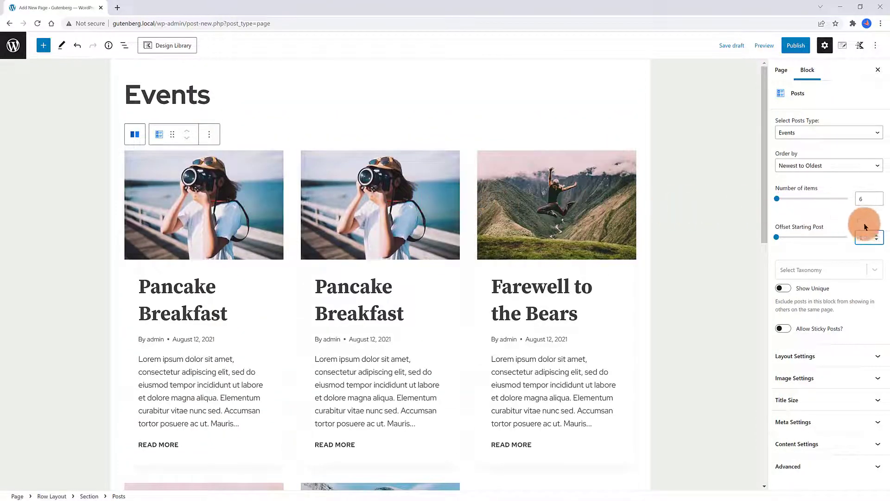
click(793, 269)
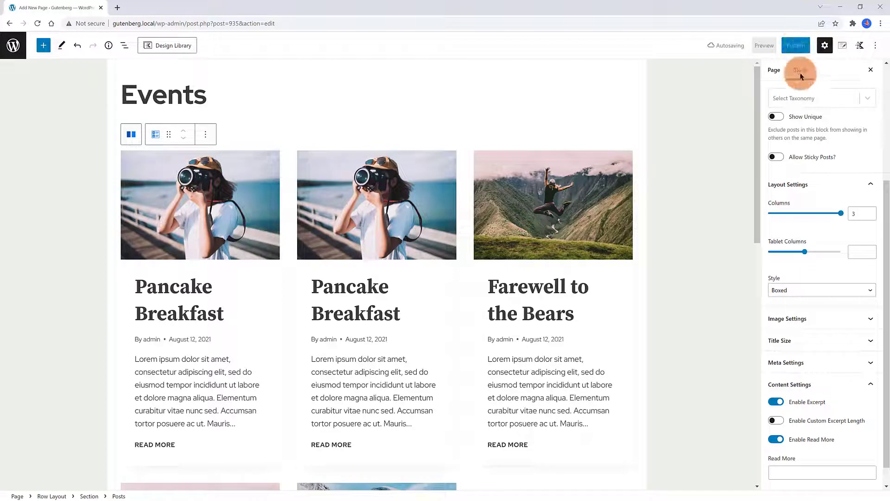
Publish the Events page and look over the live event listing.
click(795, 45)
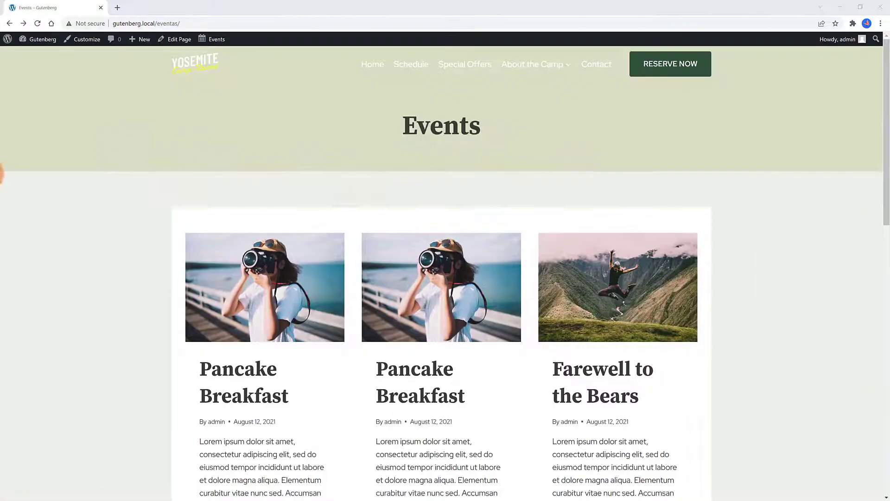
scroll(193, 218, down, 3)
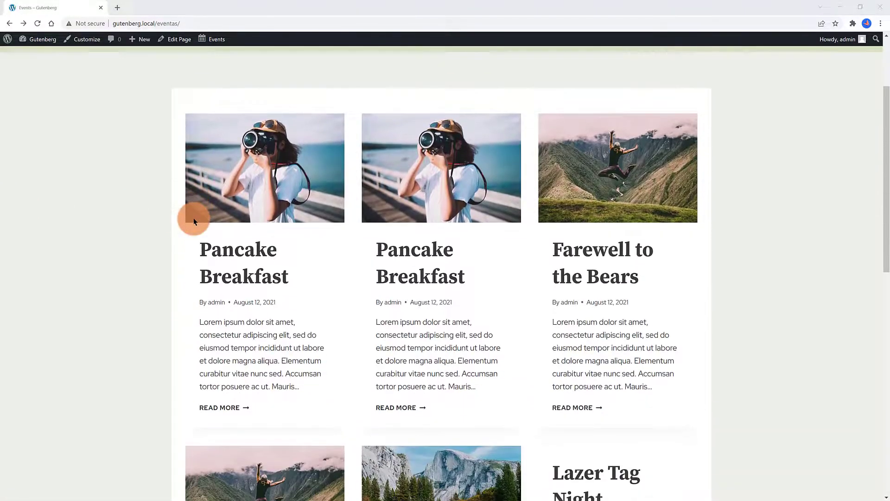
scroll(189, 218, down, 14)
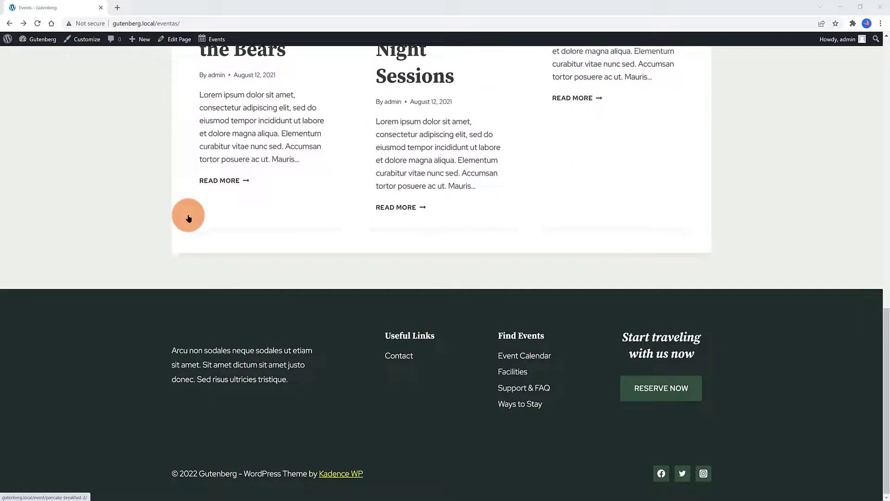
scroll(187, 216, up, 6)
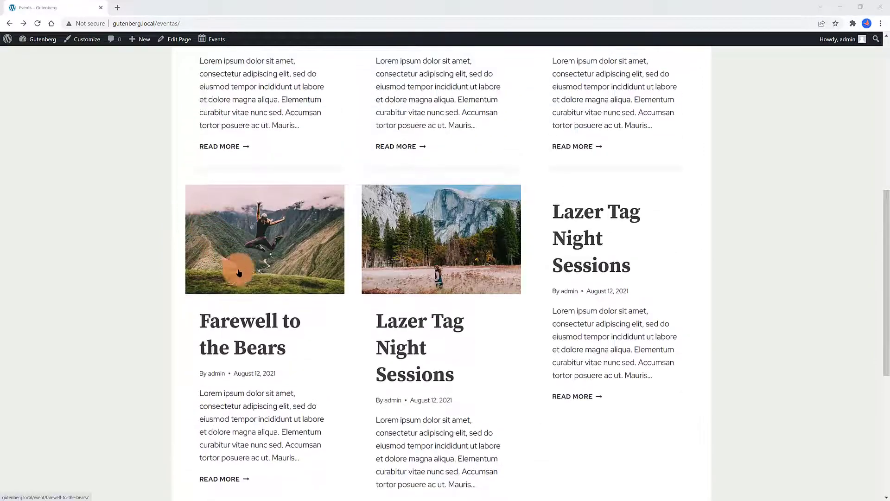
Open the Farewell to the Bears event, go back, then open the other Farewell to the Bears card.
click(265, 327)
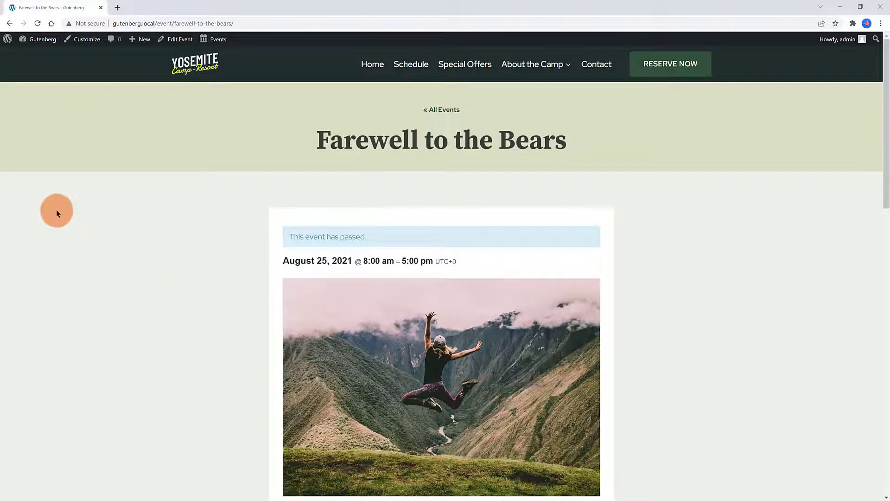
scroll(326, 218, down, 3)
scroll(328, 215, down, 12)
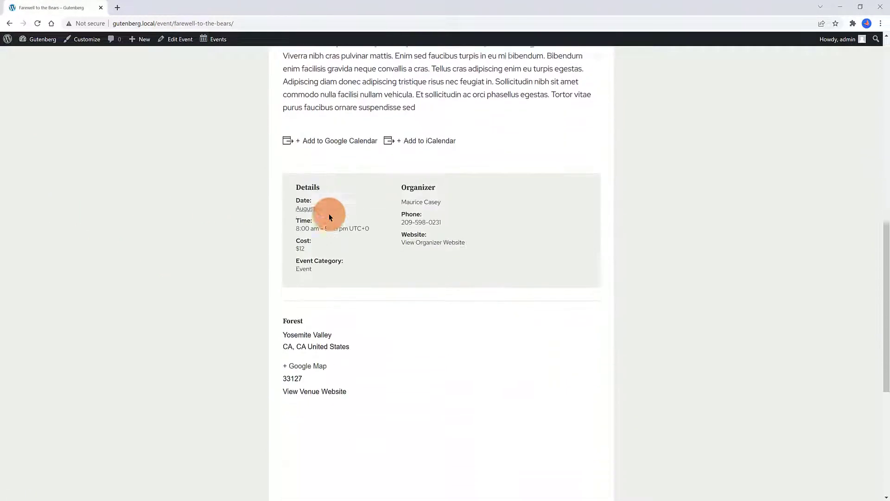
scroll(329, 217, up, 15)
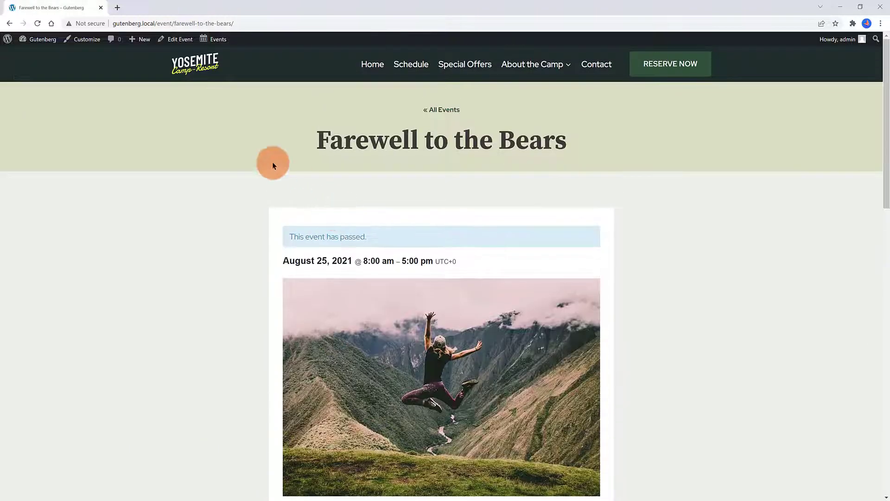
click(9, 23)
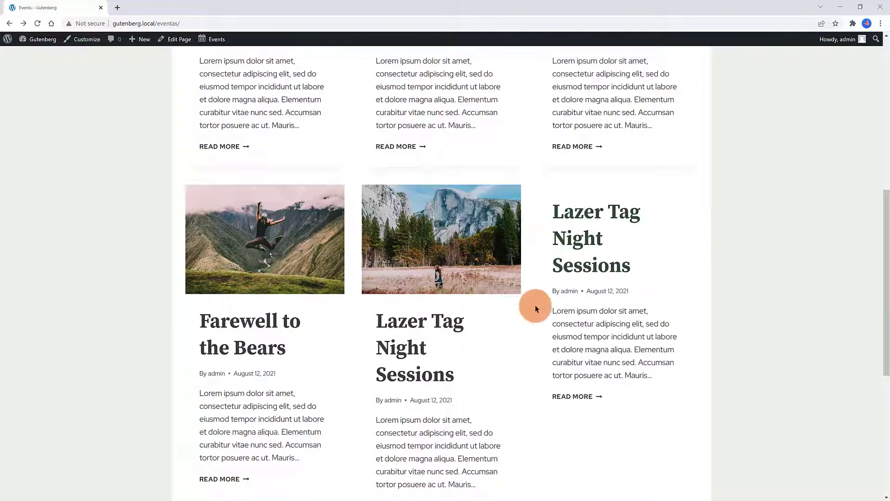
scroll(533, 305, up, 5)
click(608, 227)
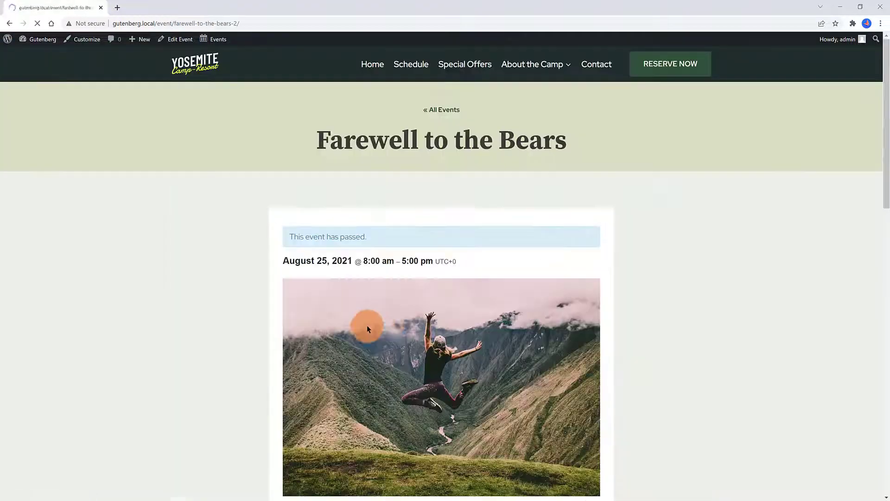